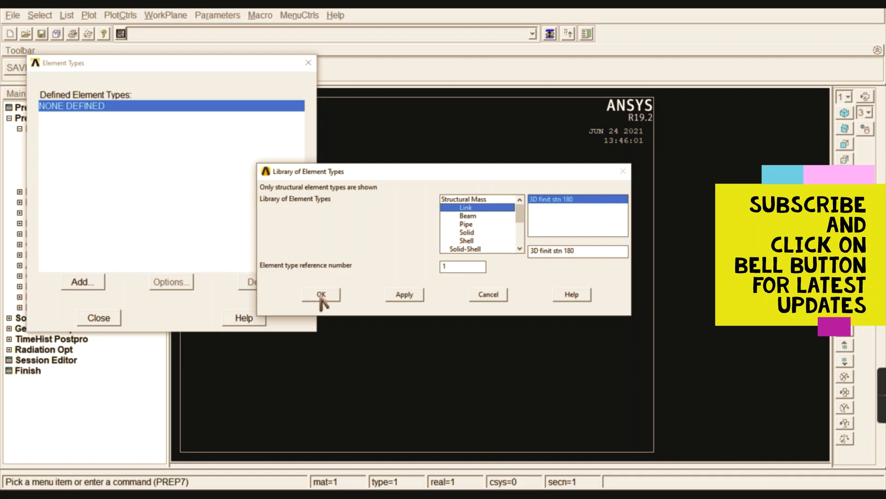
Add the Link 3D finit stn 180 element type with reference number 1 and finish defining element types.
left_click(321, 296)
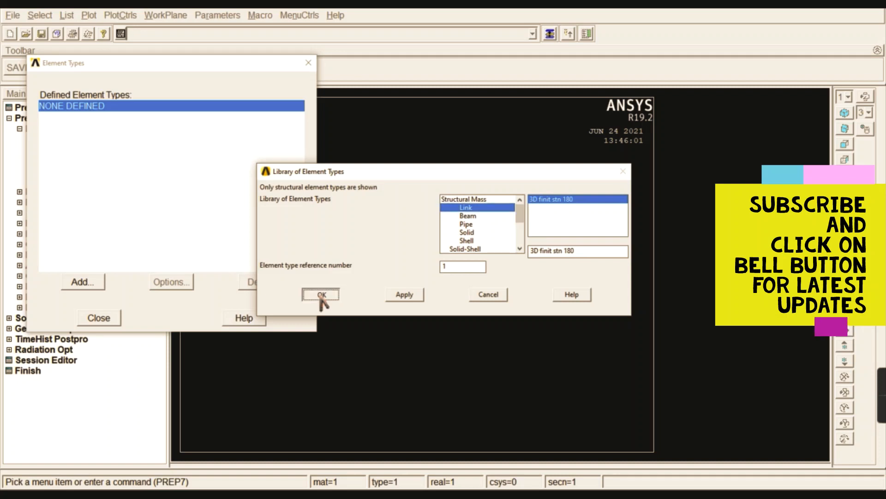
left_click(105, 319)
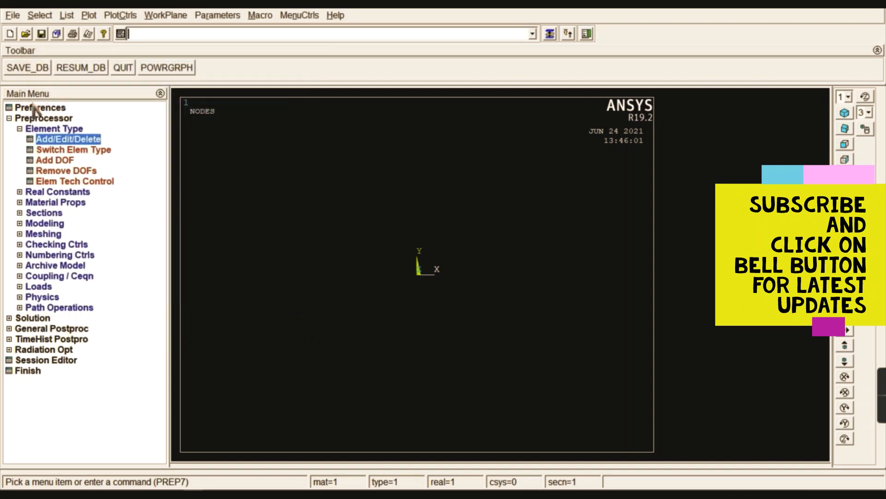
left_click(53, 129)
Open the structural linear elastic isotropic properties for material model number 1.
left_click(53, 150)
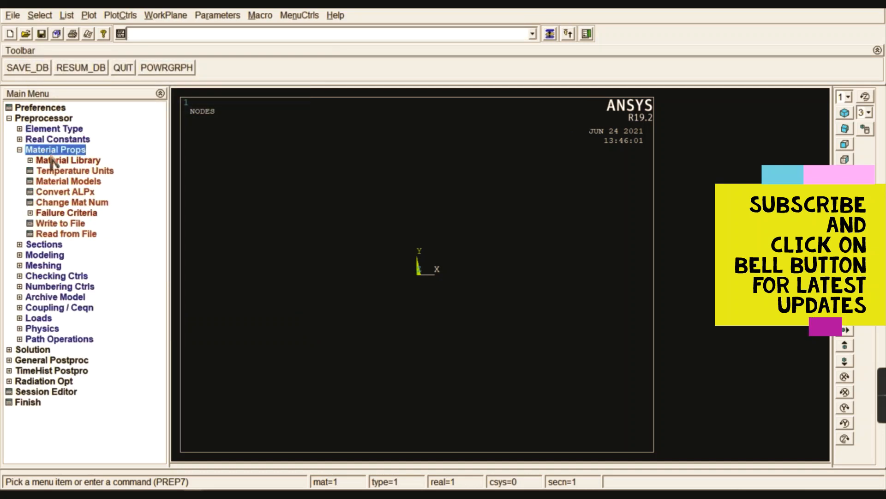
left_click(69, 181)
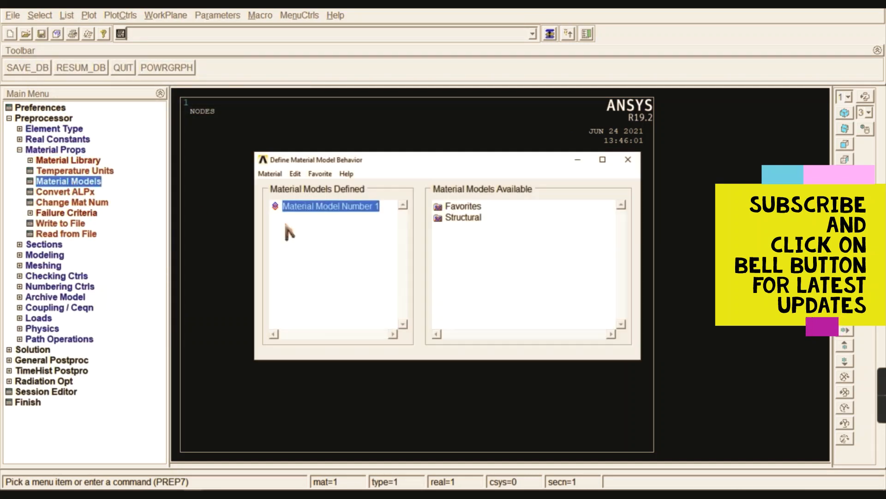
double_click(460, 217)
double_click(473, 229)
double_click(492, 240)
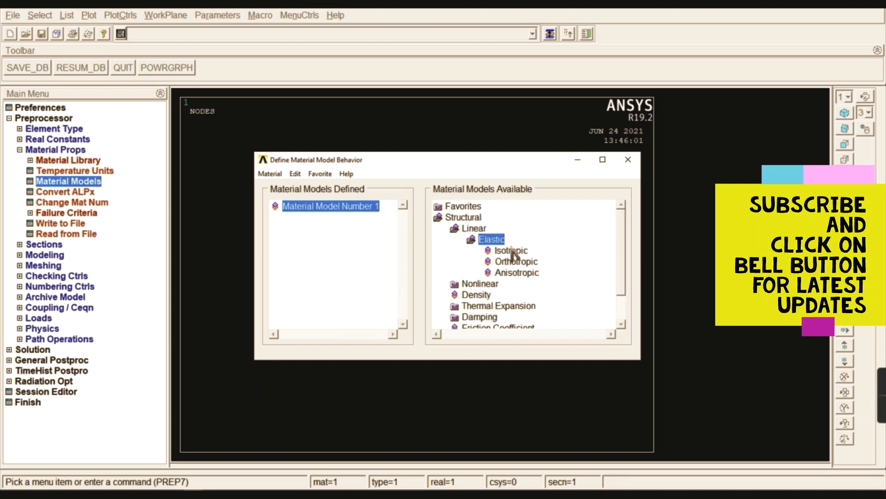
double_click(507, 251)
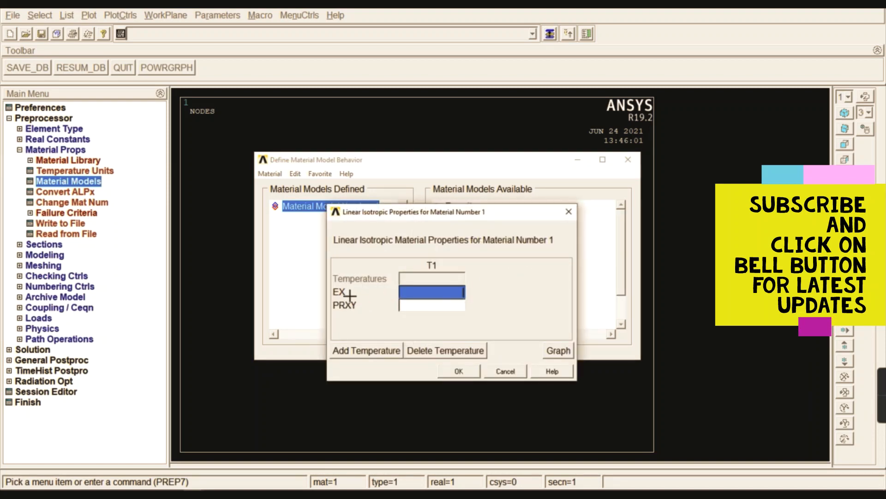
Check the truss problem data, then set material 1's EX to 2e11 and PRXY to 0.33 and finish the material definition.
mouse_move(204, 482)
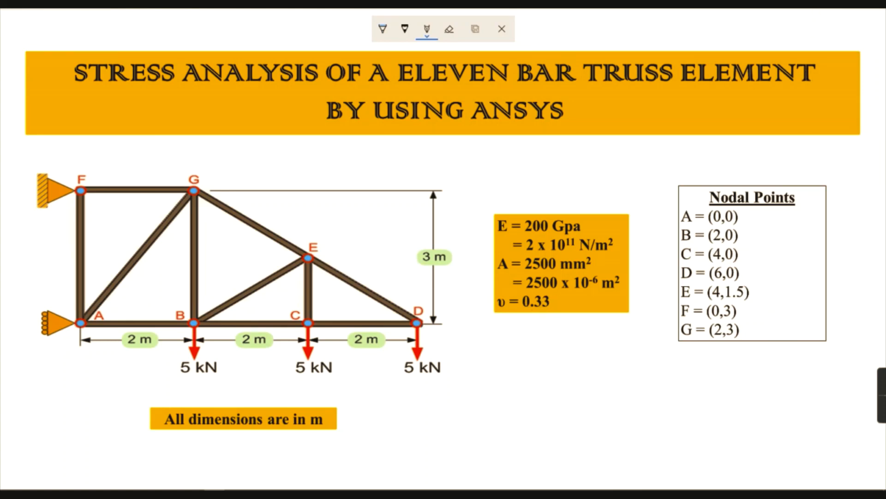
mouse_move(194, 482)
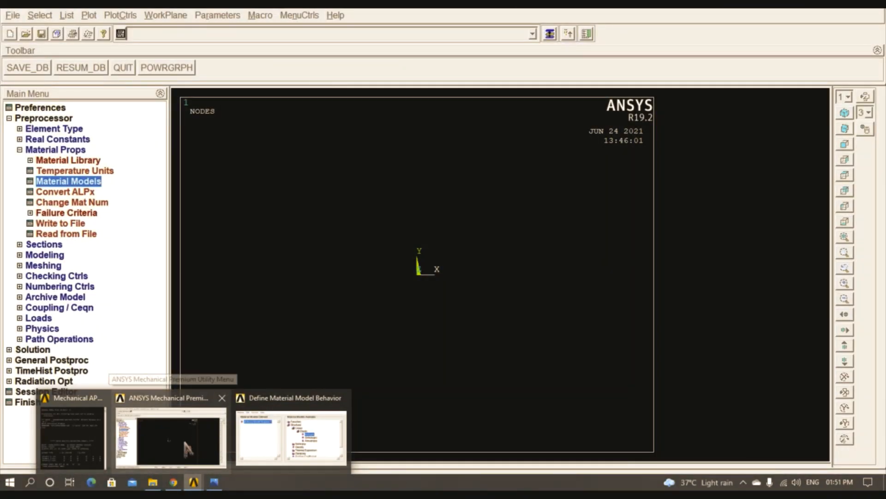
left_click(187, 444)
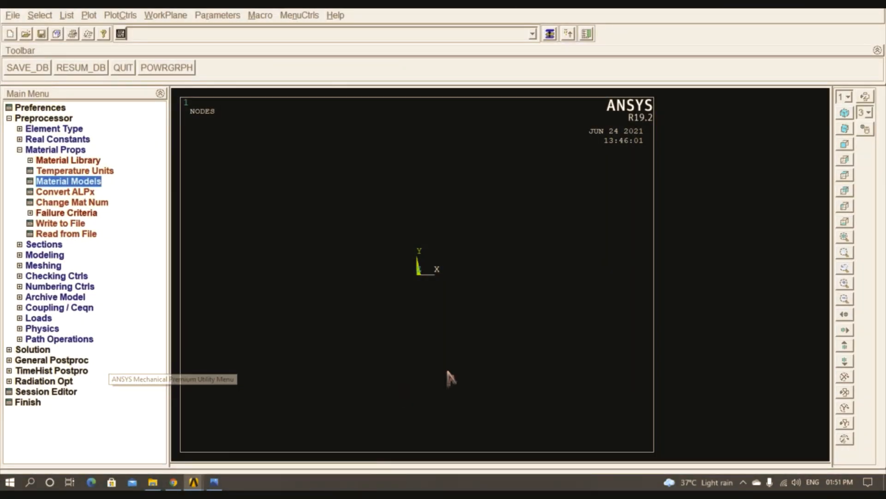
left_click(550, 33)
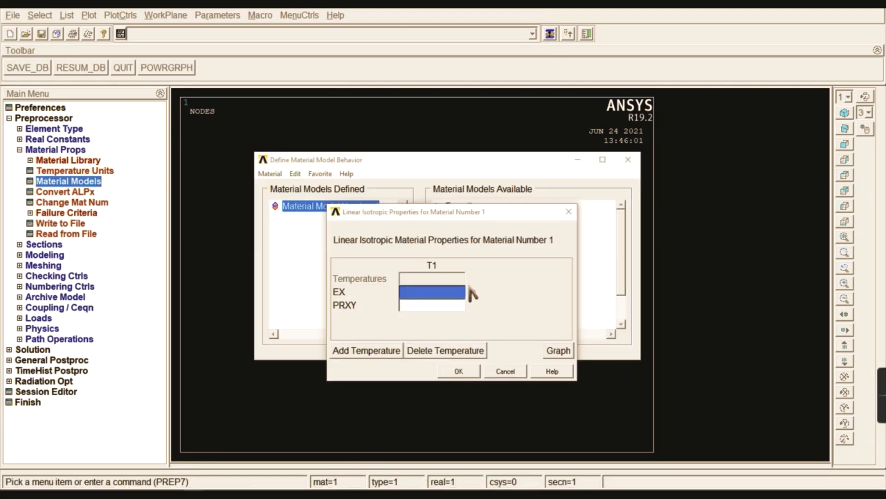
left_click(434, 292)
type("2e")
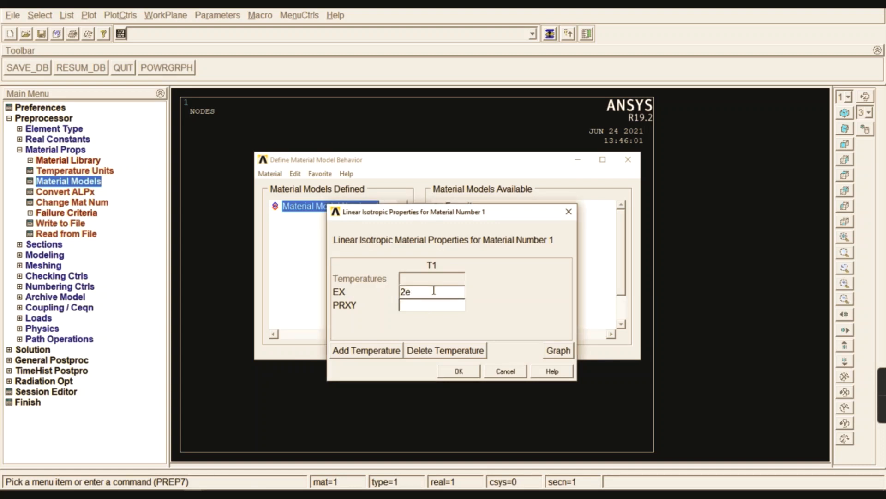
type("11")
key("Tab")
type("0.3")
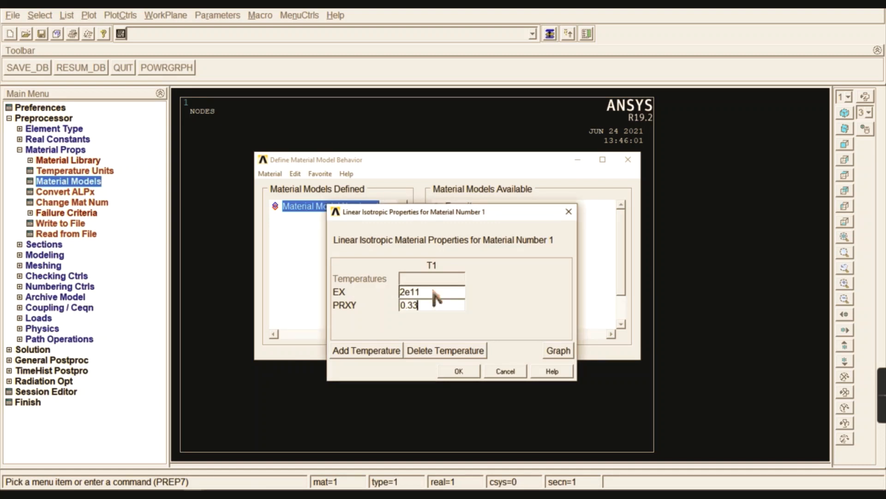
type("3")
left_click(459, 371)
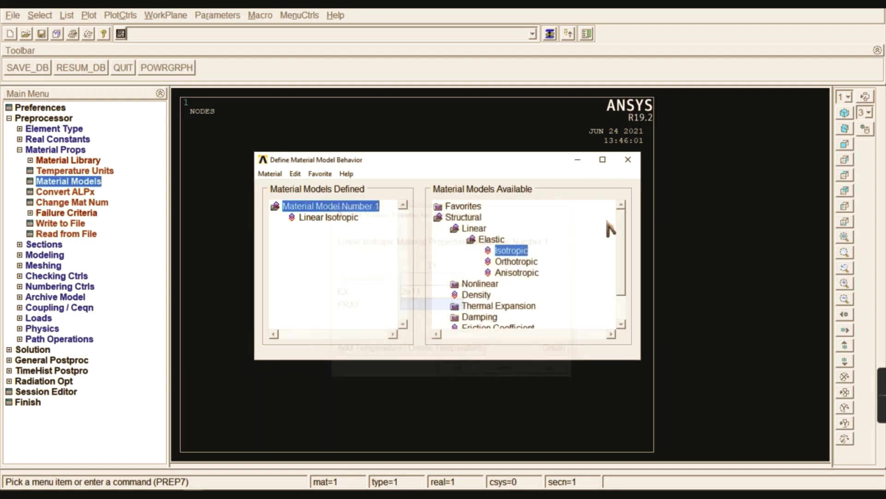
left_click(627, 159)
Add a link section with ID 1 and name it L.
left_click(54, 150)
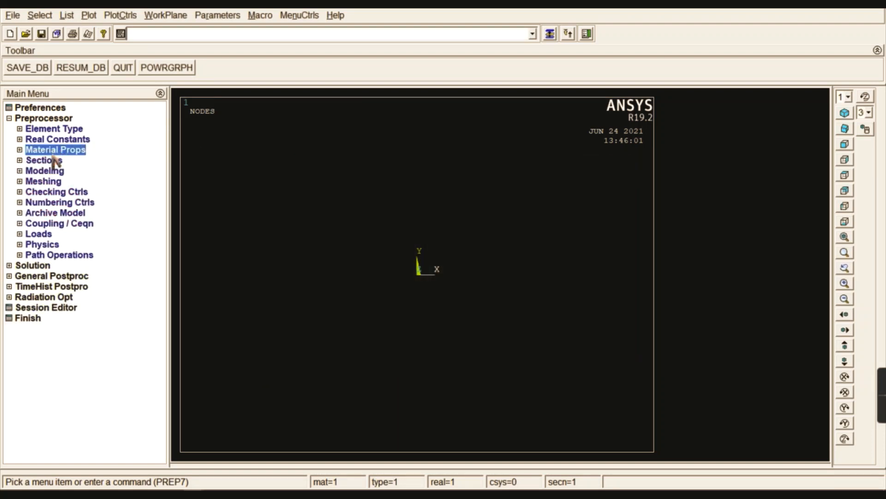
left_click(44, 160)
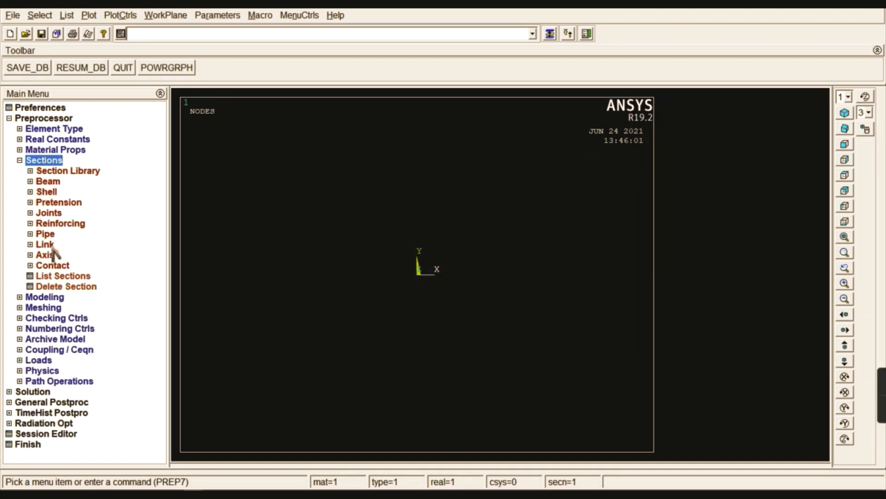
left_click(45, 244)
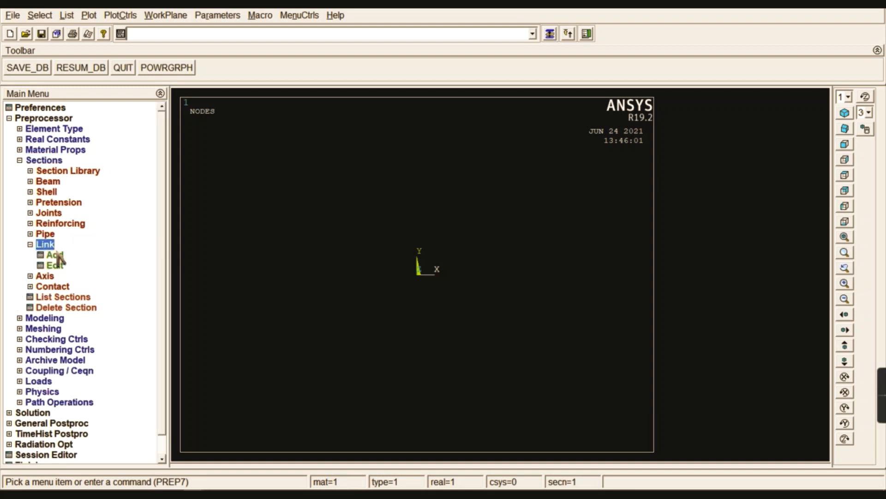
left_click(55, 254)
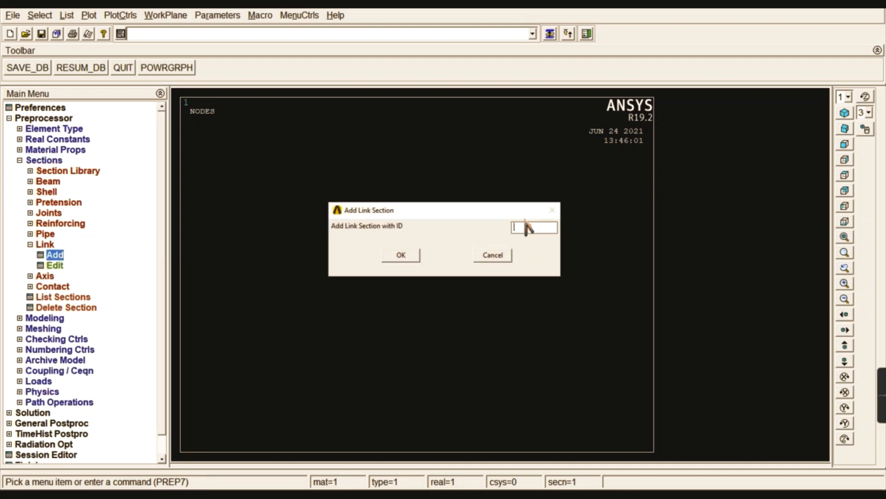
type("1")
left_click(401, 255)
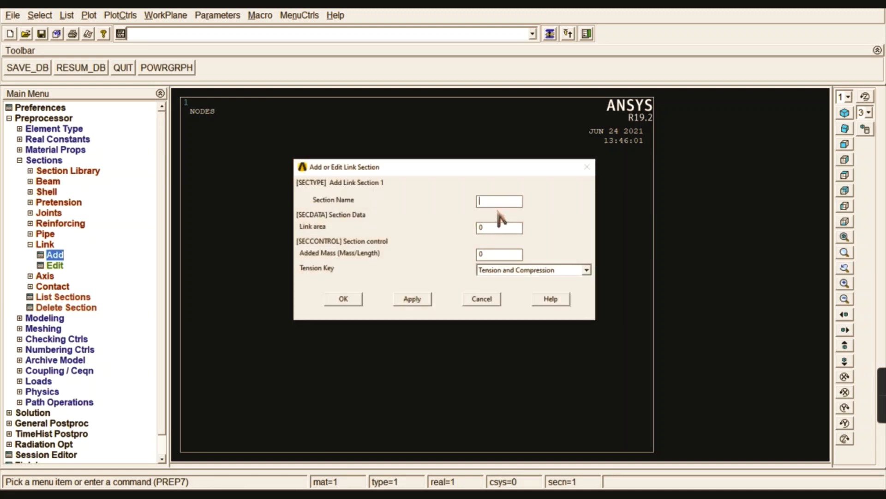
type("L")
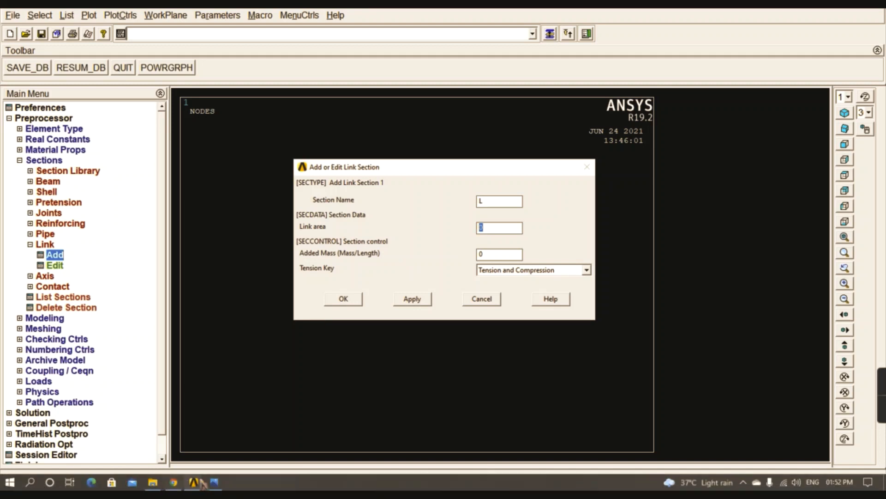
Check the member area on the problem slide and set the link section's area to 2500E-6.
left_click(214, 486)
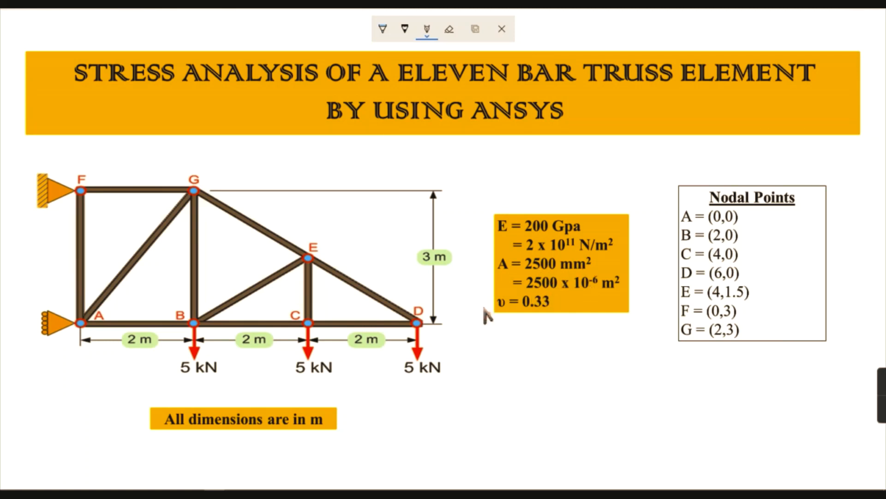
mouse_move(195, 482)
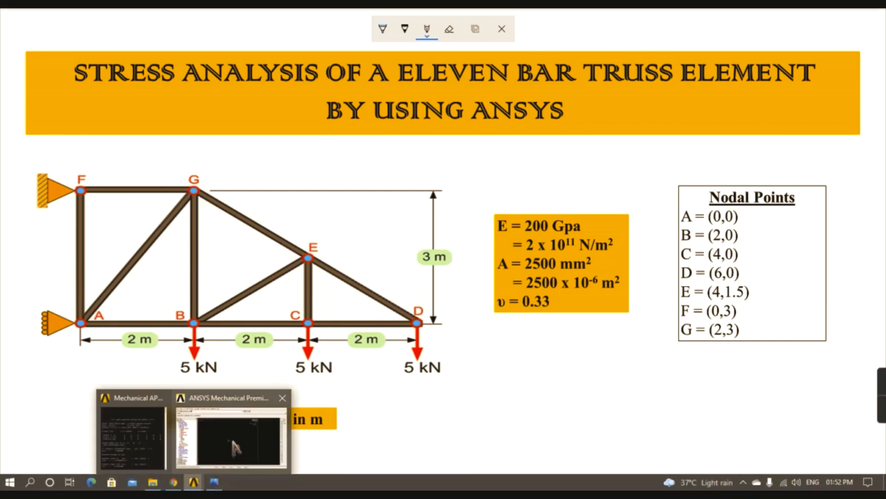
left_click(231, 436)
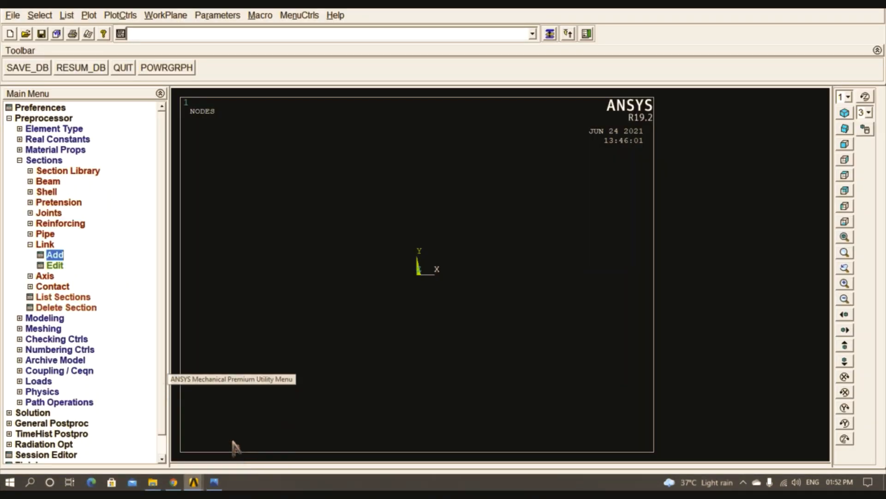
left_click(548, 33)
left_click_drag(498, 226, 446, 233)
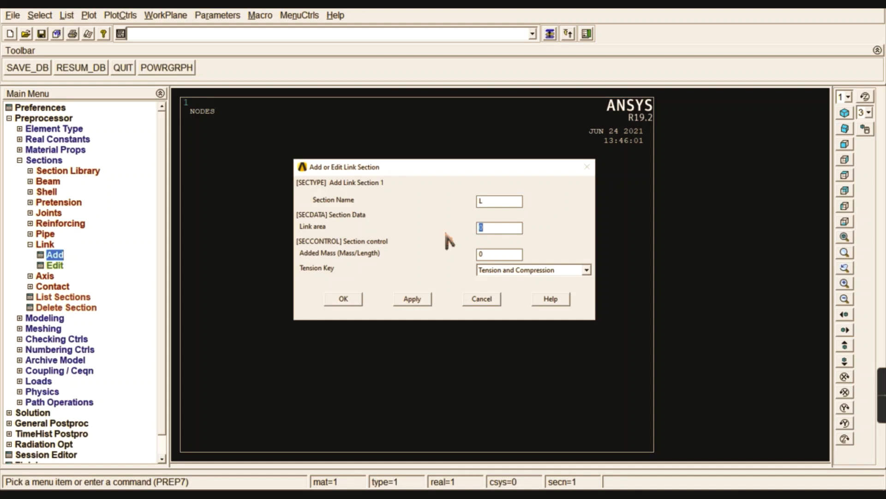
type("2500E-6")
left_click(352, 299)
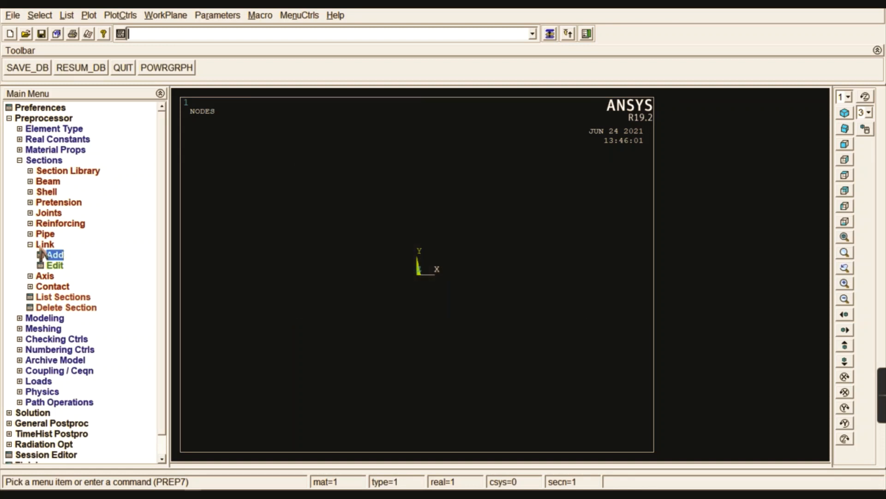
left_click(41, 248)
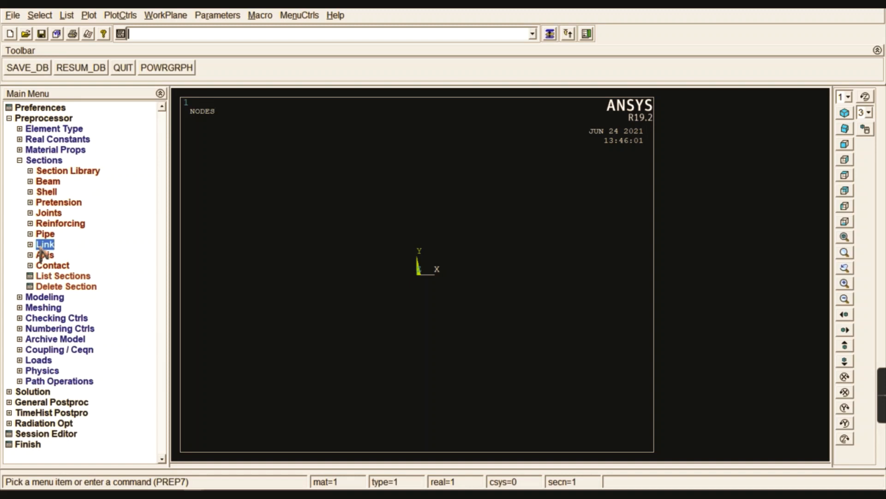
left_click(52, 160)
Start creating nodes in the active coordinate system and create node 1 at (0,0).
left_click(53, 171)
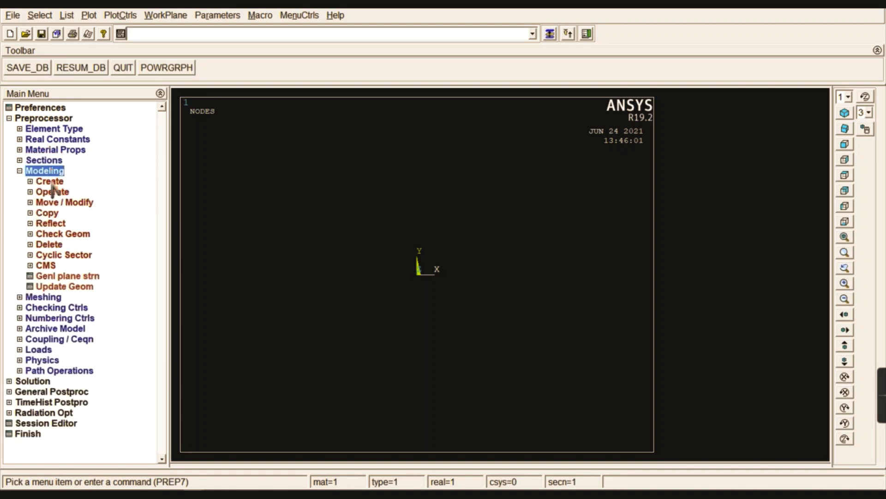
left_click(51, 183)
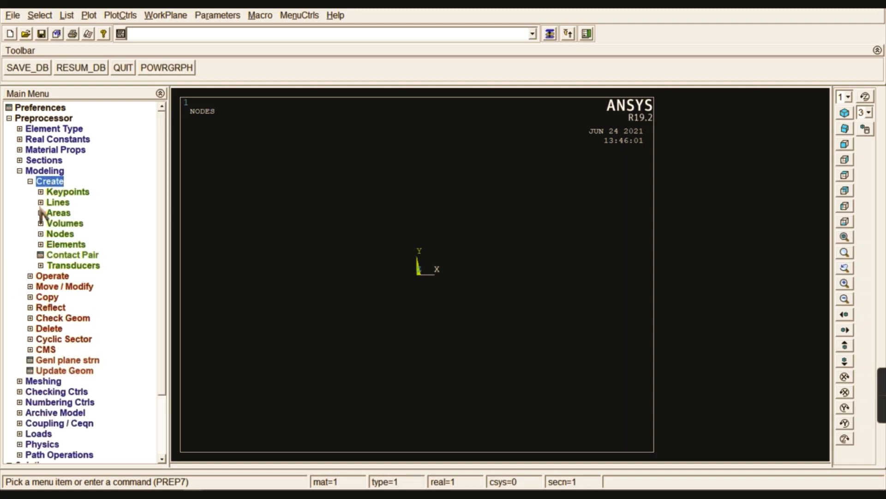
left_click(53, 184)
left_click(53, 183)
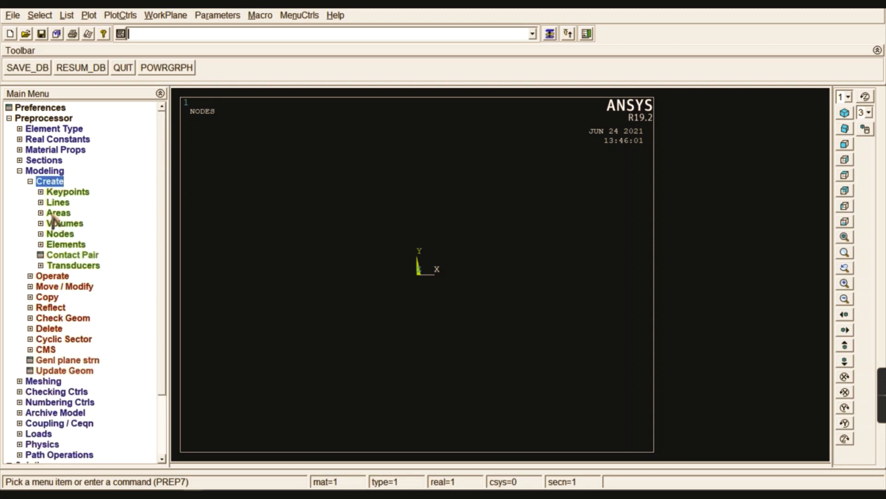
left_click(60, 234)
left_click(86, 256)
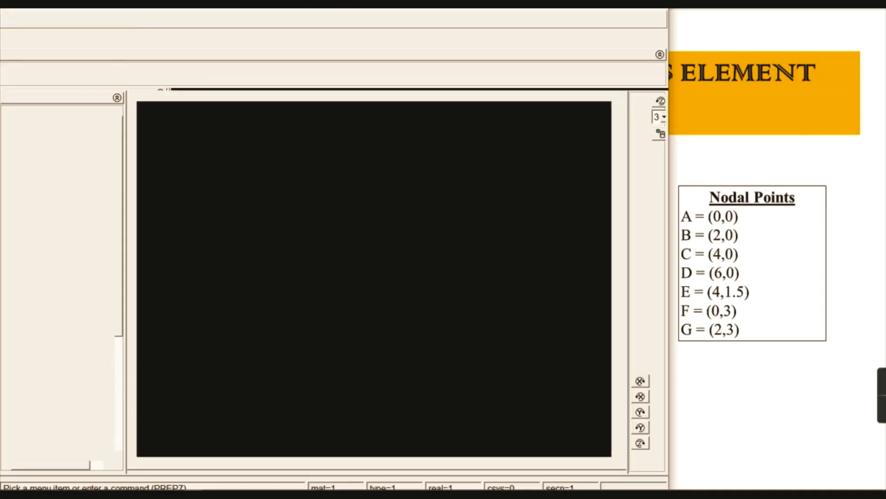
left_click(549, 38)
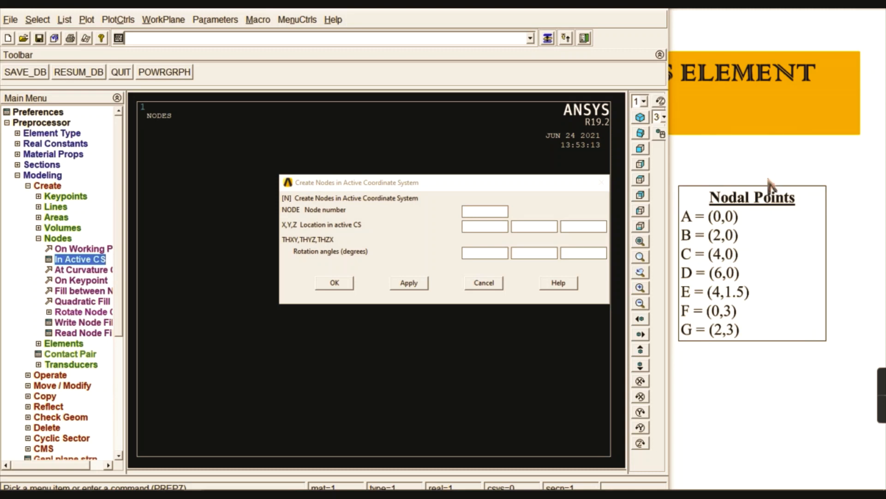
left_click(487, 212)
type("1")
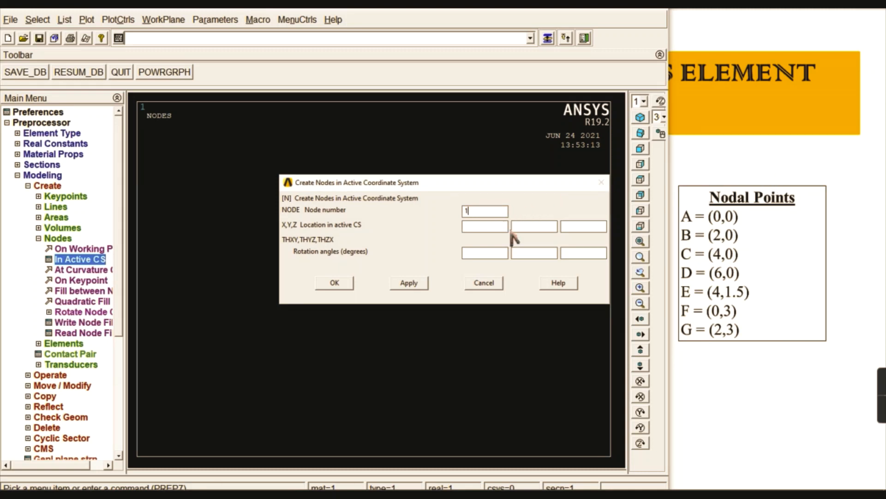
left_click(493, 228)
left_click(409, 282)
Create node 2 at (2,0) in the active coordinate system.
key("BackSpace")
type("2")
double_click(481, 227)
type("2")
left_click(409, 283)
Create node 3 at (4,0) and node 4 at (6,0) along the truss's bottom chord.
key("Tab")
type("4")
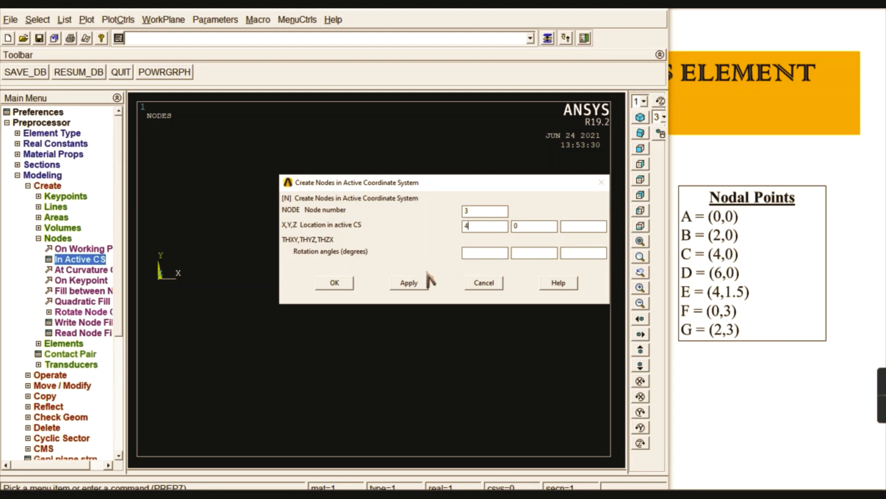
left_click(410, 283)
key("Tab")
type("6")
left_click(408, 282)
Create node 5 at (4,1.5) in the active coordinate system.
double_click(473, 227)
type("4")
left_click(408, 283)
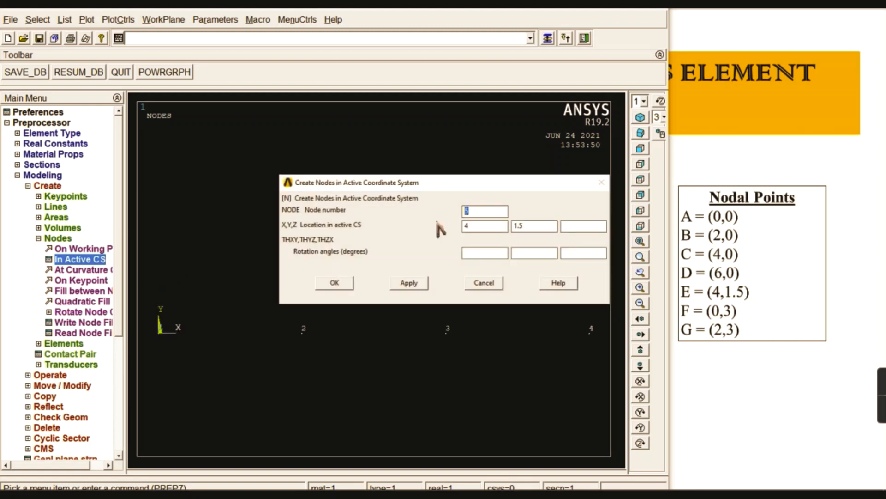
Create node 6 at (0,3) in the active coordinate system.
type("6")
left_click(476, 227)
type("0")
key("Tab")
type("3")
left_click(409, 282)
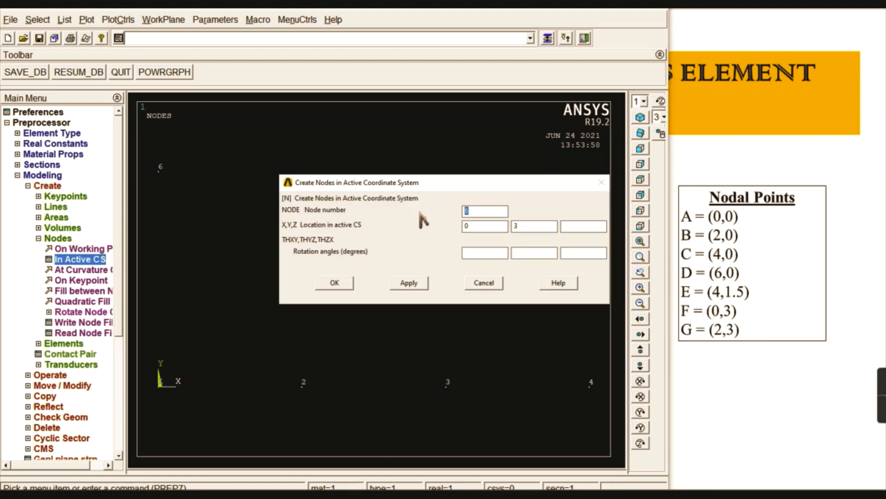
Create node 7 at (2,3) and finish creating nodes.
type("7")
double_click(480, 225)
type("2")
left_click(335, 284)
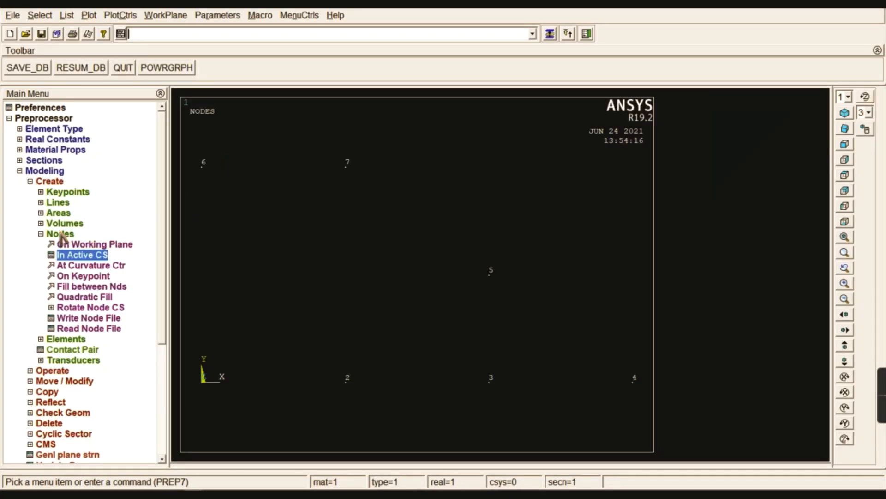
Set the element attributes to type 1 LINK180, material 1, element coordinate system 0 and section 1 L.
left_click(61, 235)
left_click(63, 245)
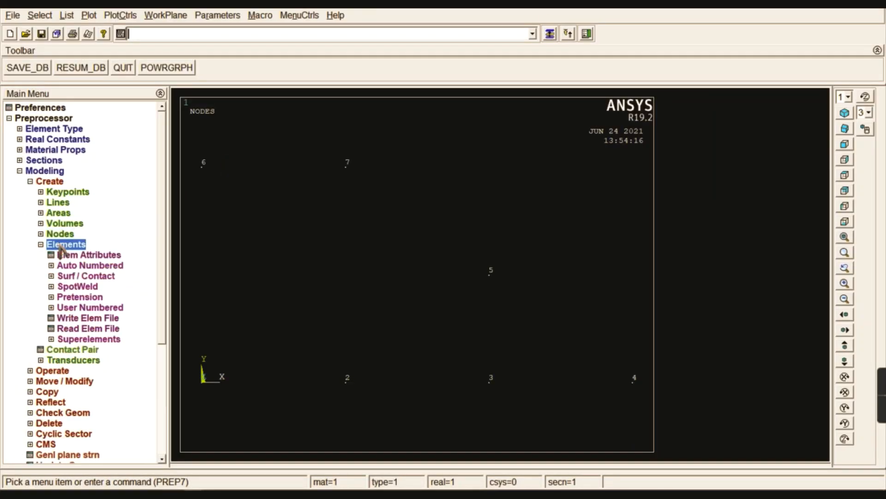
left_click(76, 259)
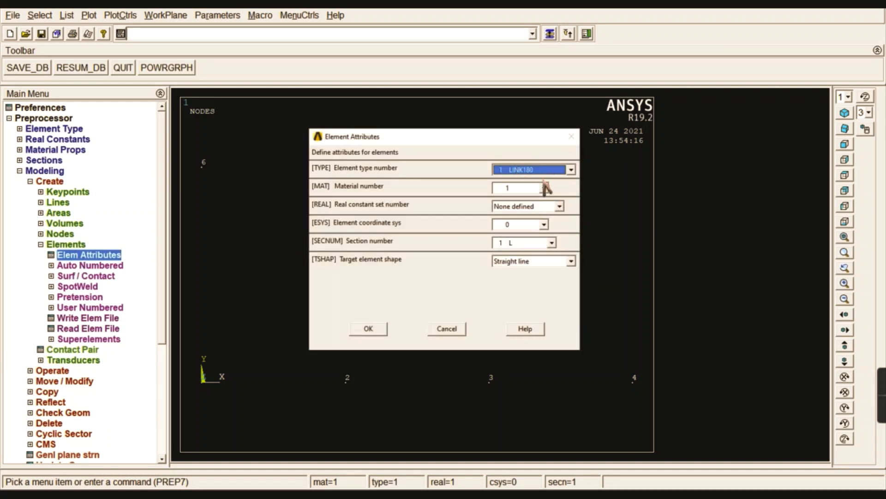
left_click(543, 187)
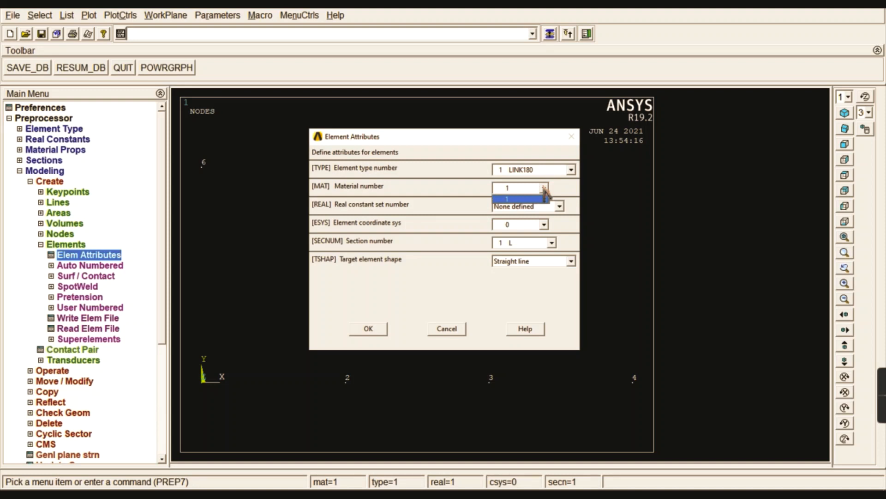
left_click(545, 190)
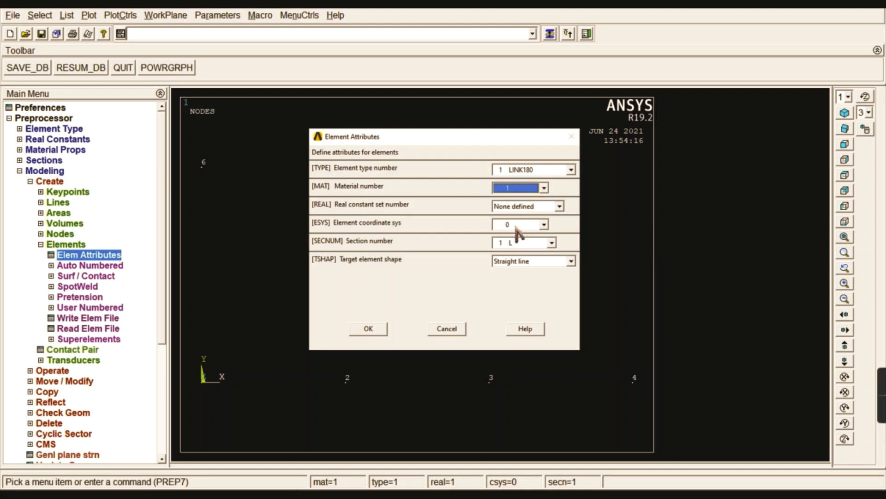
left_click(545, 225)
left_click(540, 234)
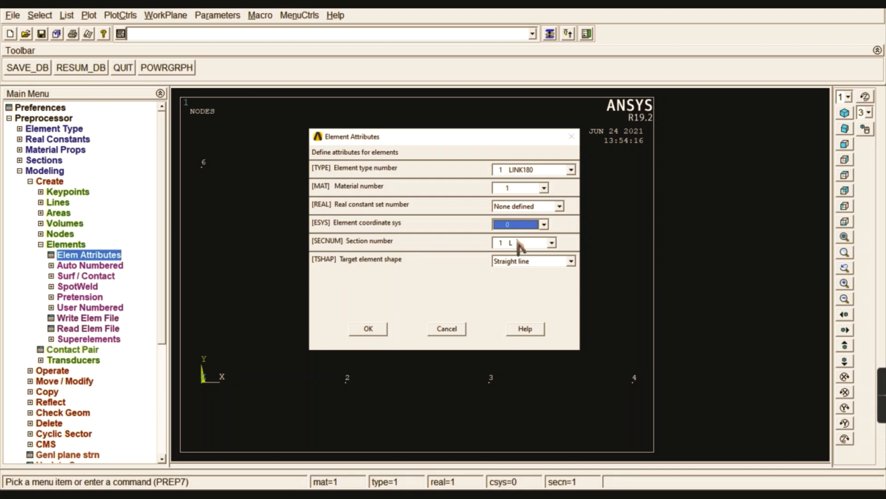
left_click(541, 243)
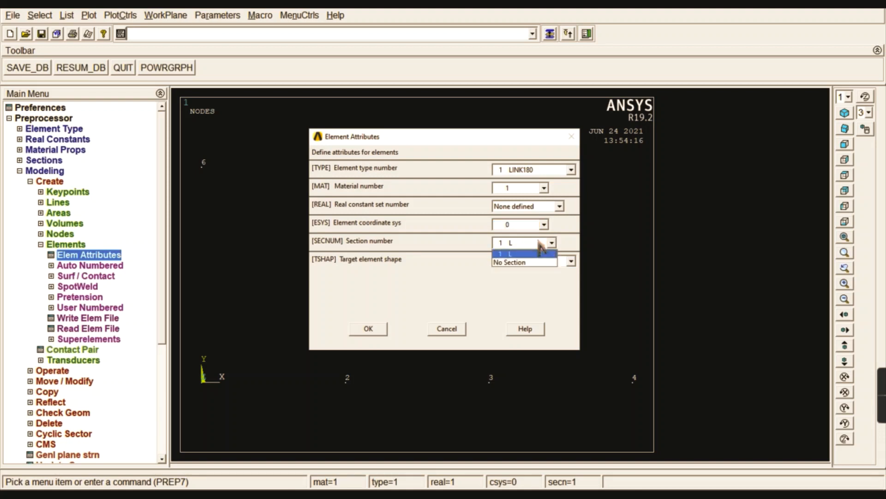
left_click(510, 254)
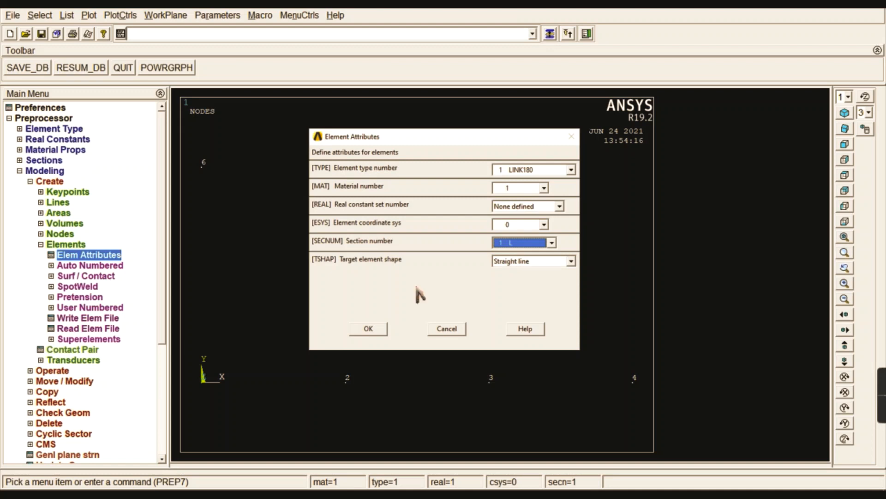
left_click(378, 331)
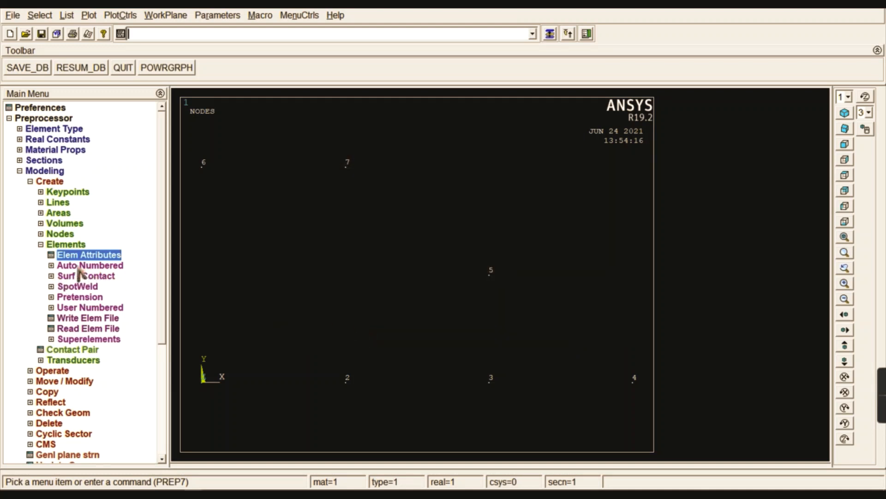
Create auto-numbered elements through nodes 1 and 6 and through nodes 1 and 2.
left_click(79, 267)
left_click(96, 278)
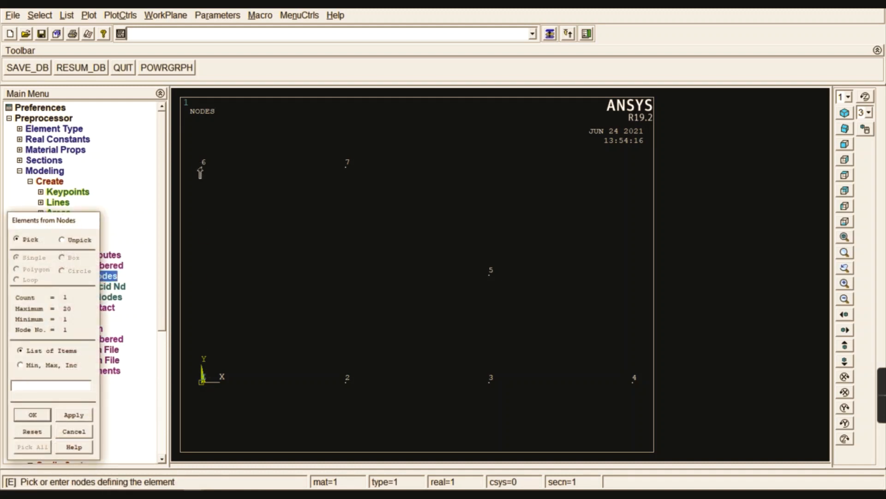
left_click(33, 414)
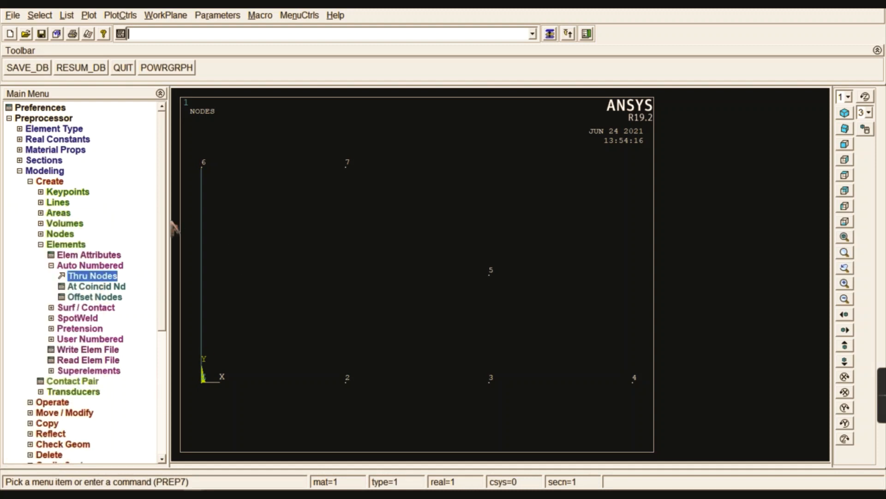
left_click(111, 276)
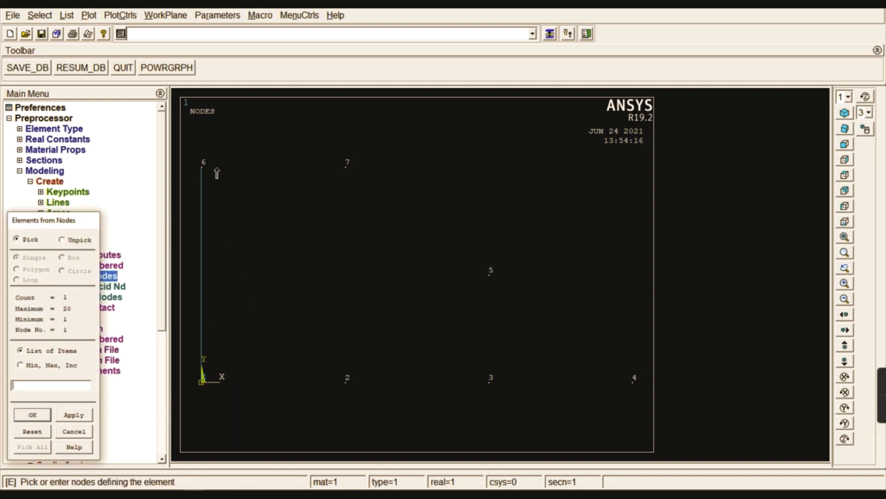
left_click(73, 415)
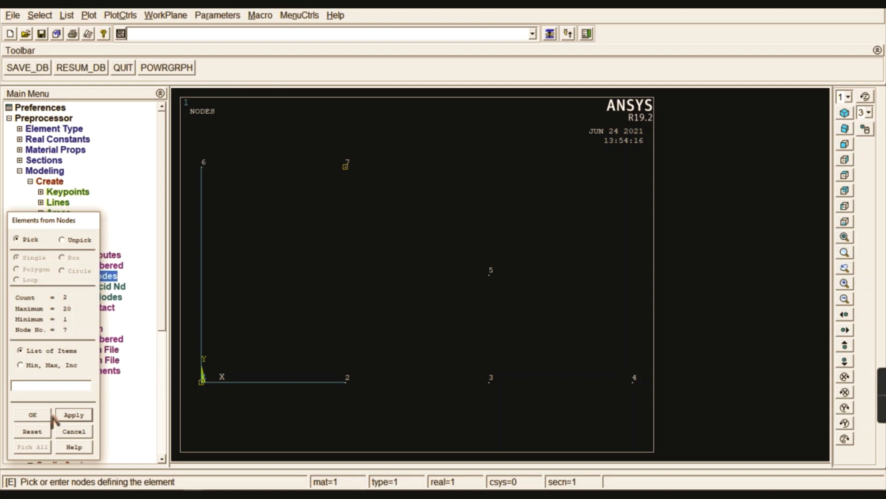
Create truss elements joining nodes 1–7, 6–7 and 2–7.
left_click(70, 416)
left_click(206, 157)
left_click(346, 166)
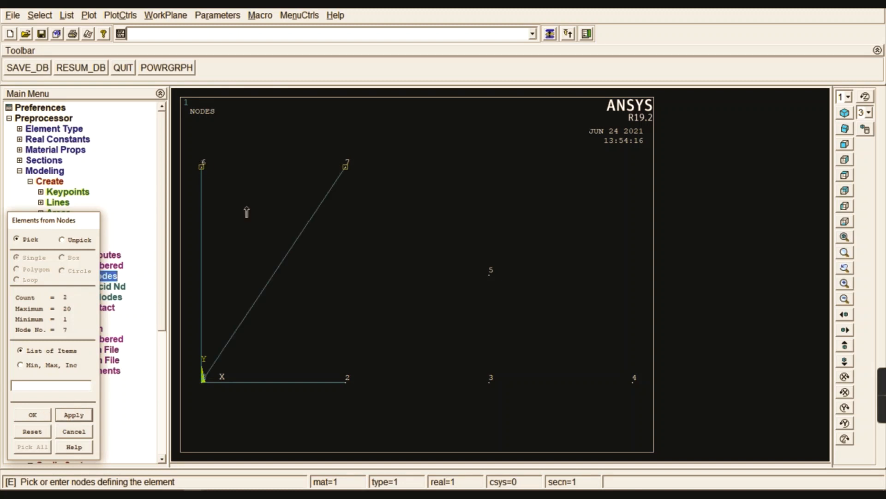
left_click(73, 415)
left_click(349, 170)
left_click(73, 416)
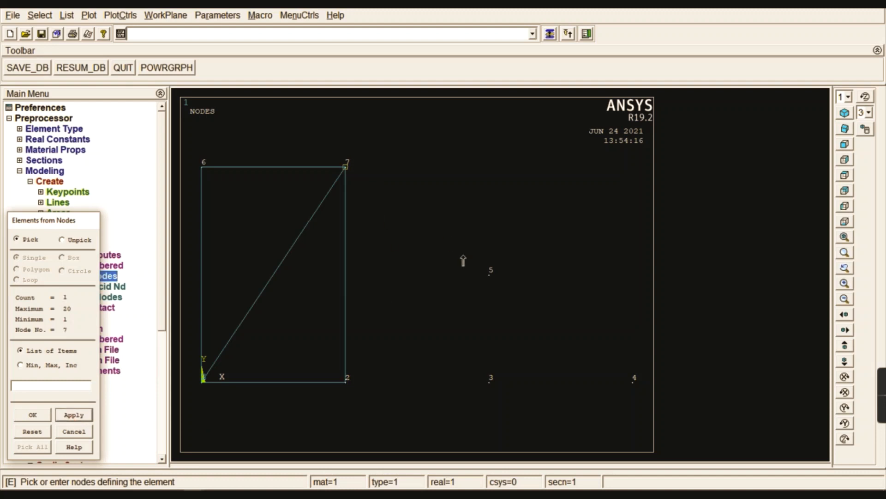
Create truss elements joining node 5 to node 7 and to node 2.
left_click(486, 282)
left_click(82, 415)
left_click(346, 381)
left_click(489, 277)
left_click(74, 415)
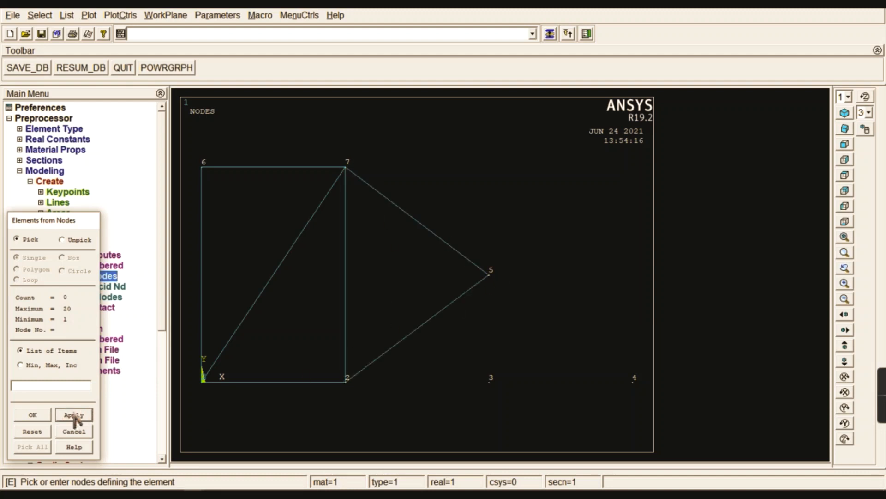
Create the bottom-chord element between nodes 2 and 3 and the vertical element between nodes 3 and 5.
left_click(490, 380)
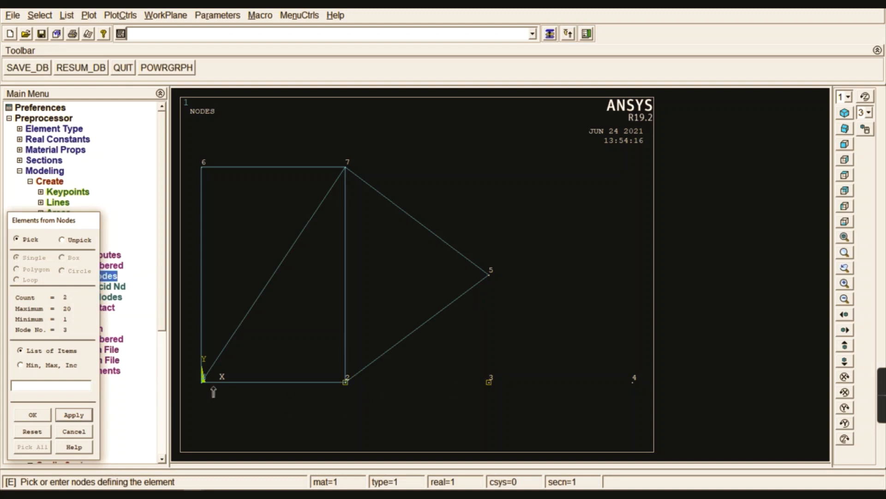
left_click(74, 415)
left_click(488, 304)
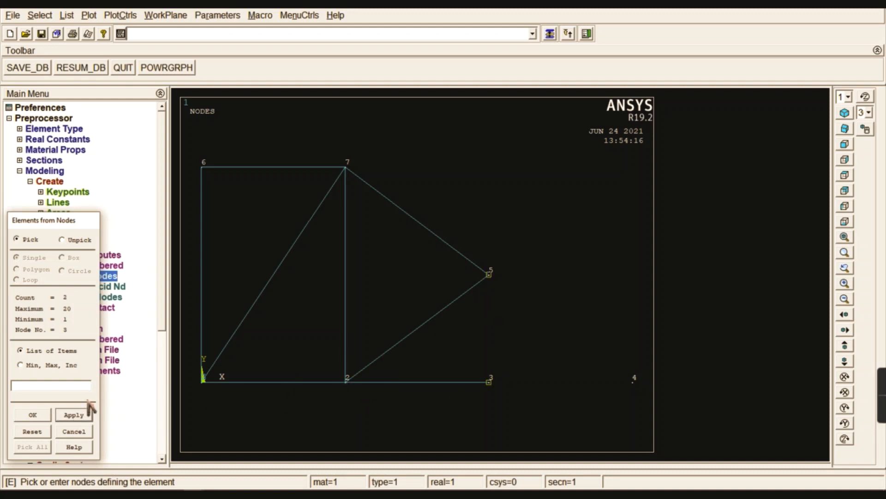
left_click(74, 415)
Create elements joining nodes 3–4 and 5–4, and finish creating elements.
left_click(633, 378)
left_click(74, 415)
left_click(523, 279)
left_click(605, 358)
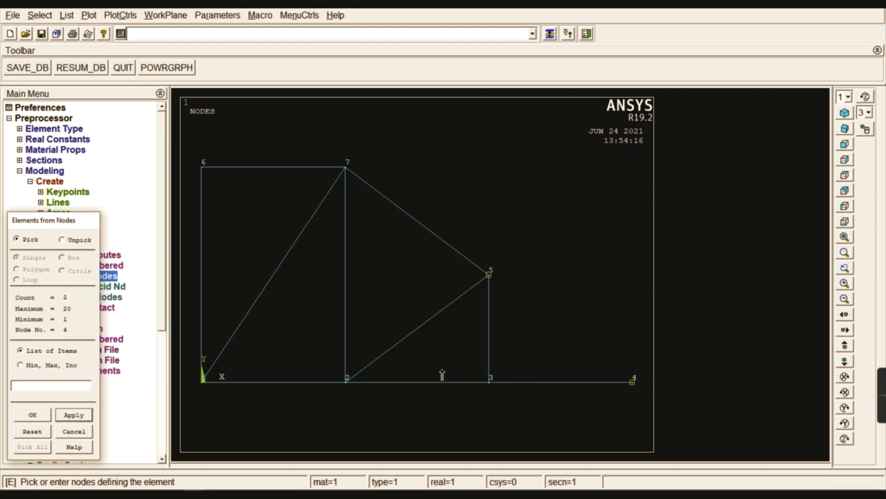
left_click(32, 415)
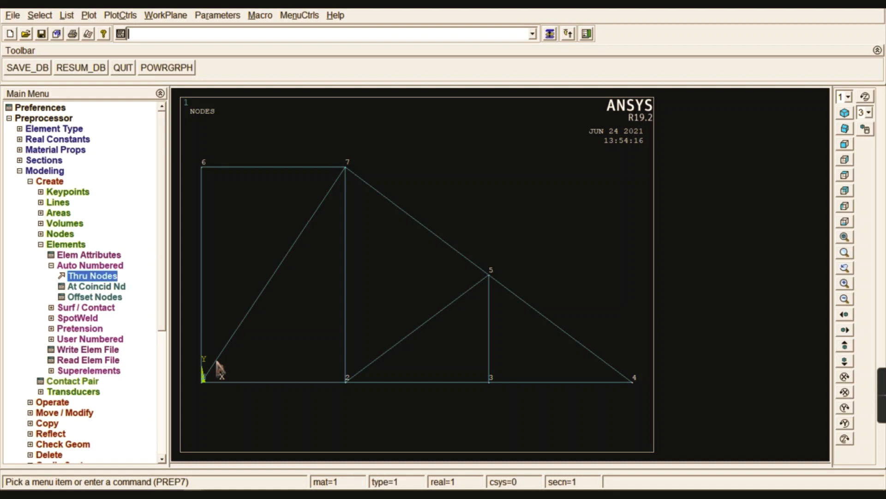
Leave the preprocessor for the Solution phase and open the structural displacement constraint options.
left_click(74, 266)
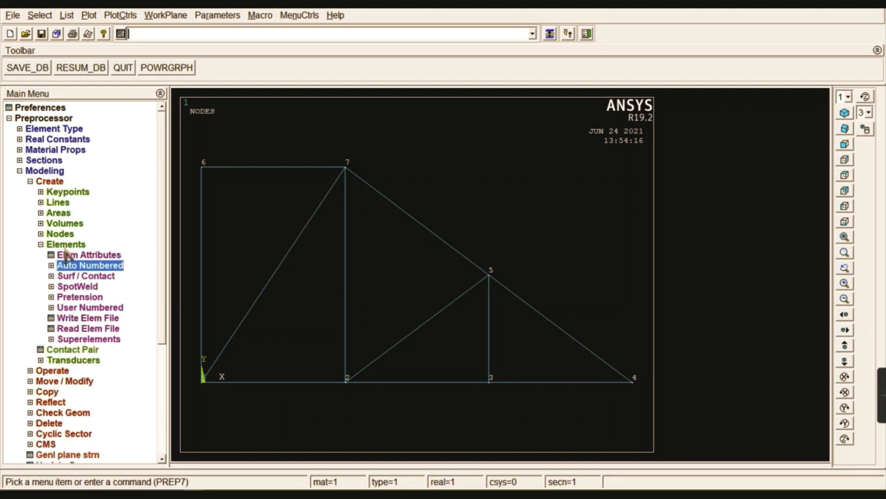
left_click(66, 244)
left_click(49, 181)
left_click(45, 171)
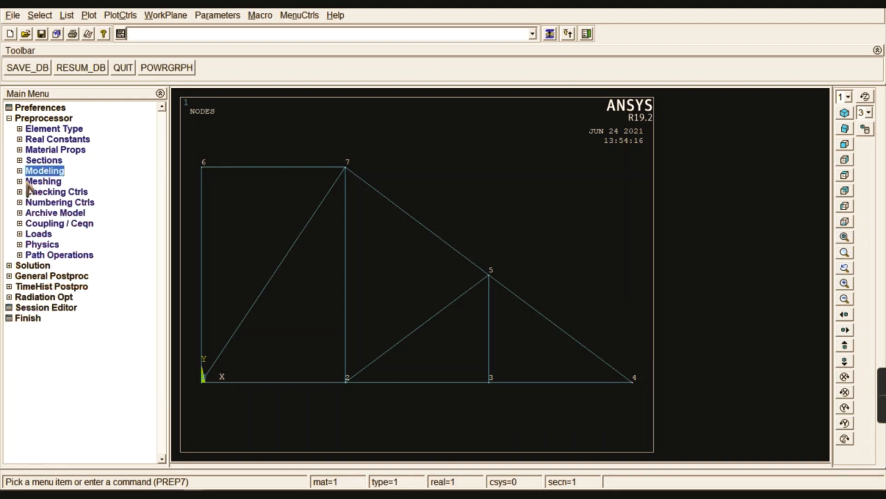
left_click(47, 119)
left_click(36, 129)
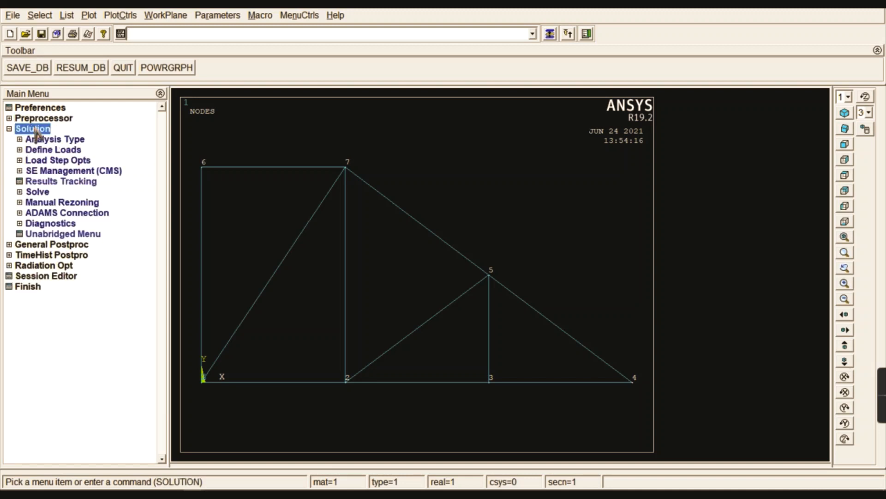
left_click(47, 150)
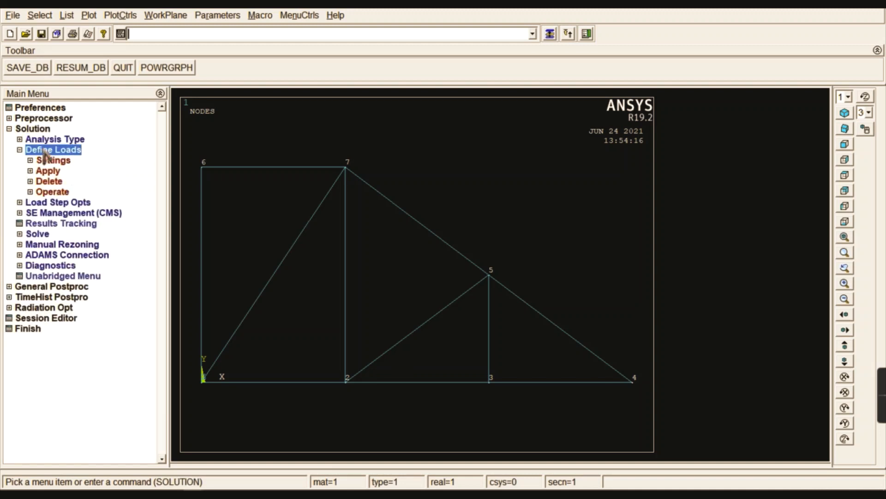
left_click(48, 171)
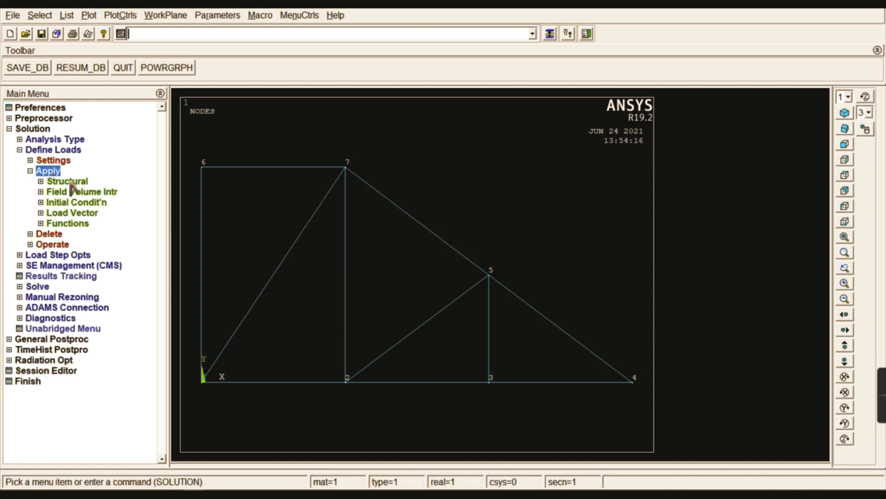
left_click(74, 181)
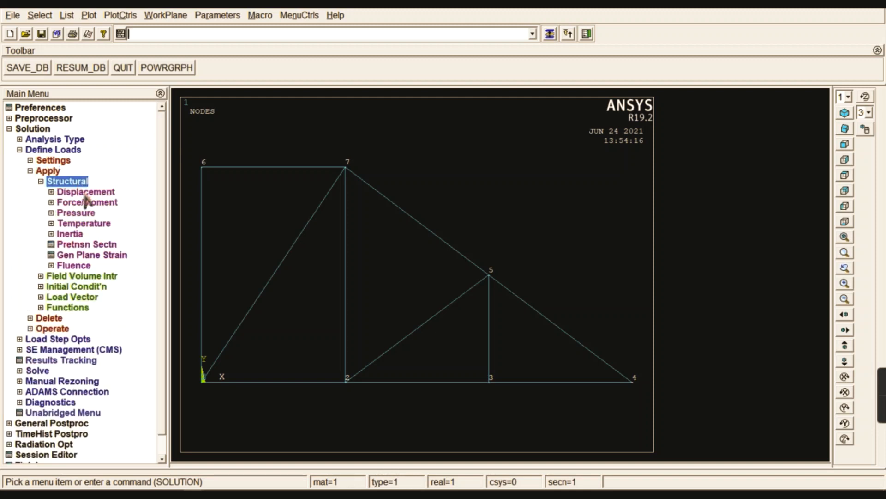
left_click(86, 192)
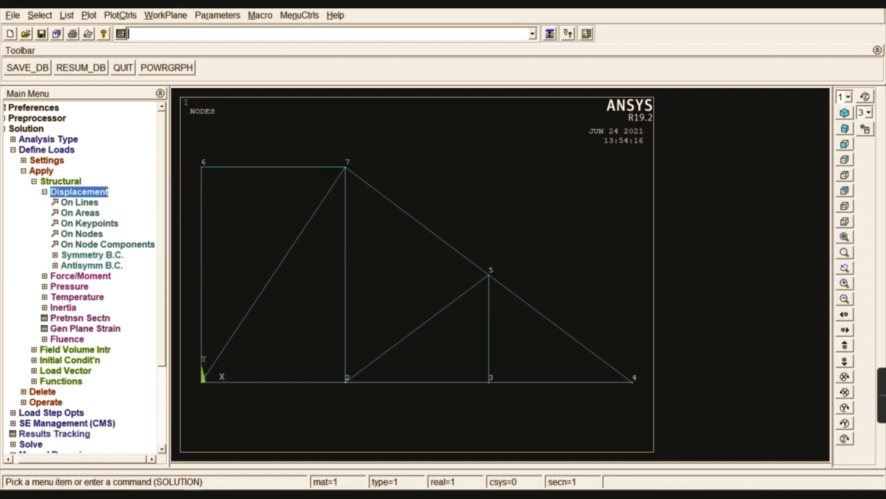
Switch to the truss problem slide and examine support A, marking it with a downward arrow labelled y.
left_click(215, 482)
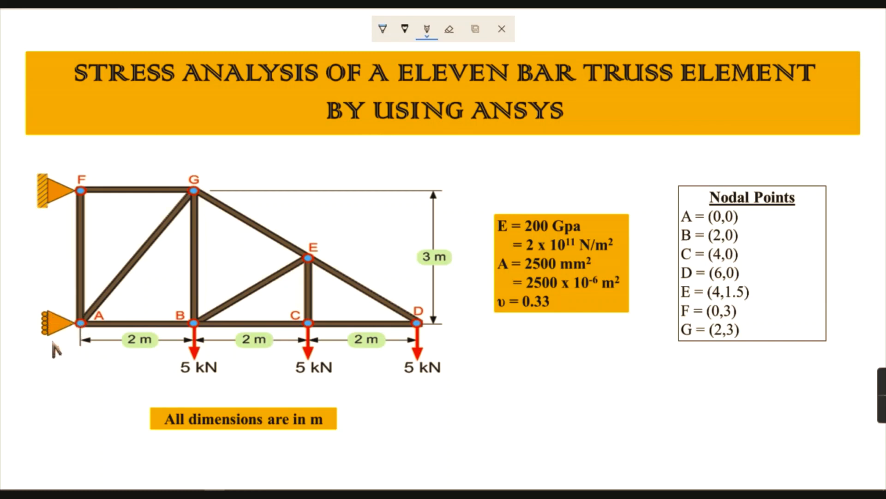
mouse_move(53, 343)
left_mouse_down()
mouse_move(54, 395)
mouse_move(45, 369)
mouse_move(55, 393)
left_mouse_up()
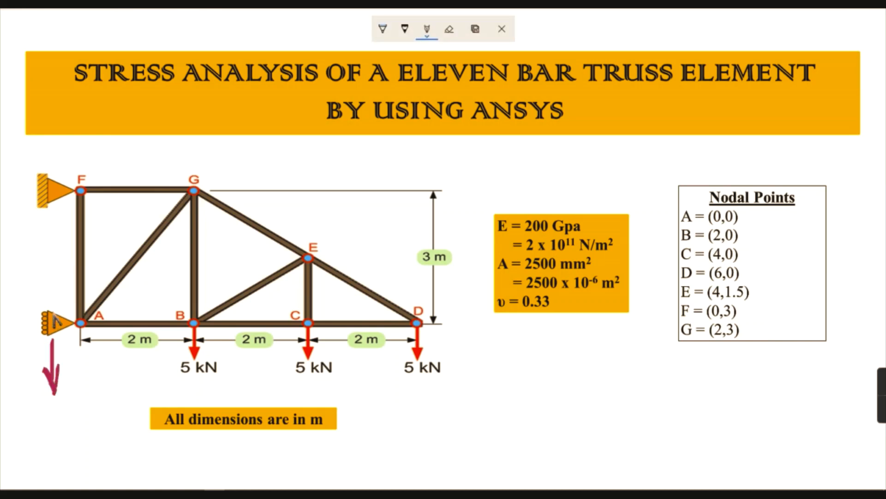
mouse_move(58, 398)
left_mouse_down()
mouse_move(65, 445)
mouse_move(65, 408)
left_mouse_up()
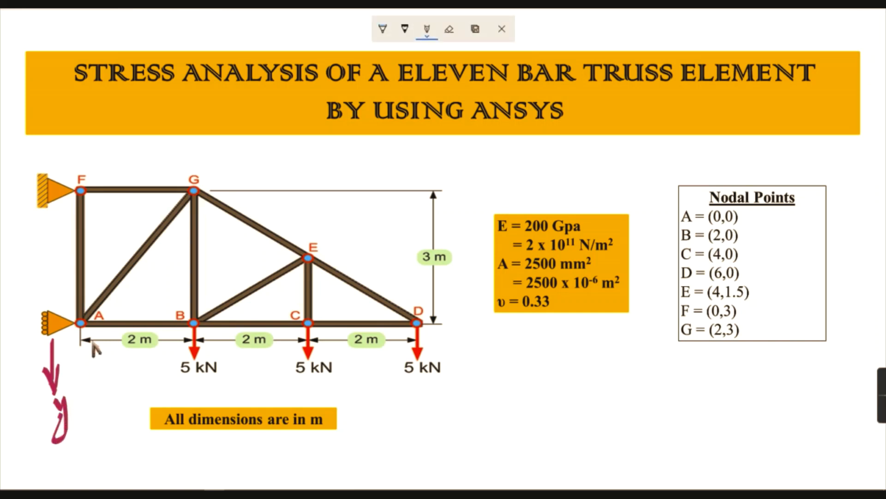
mouse_move(88, 345)
left_mouse_down()
mouse_move(112, 352)
mouse_move(115, 365)
left_mouse_up()
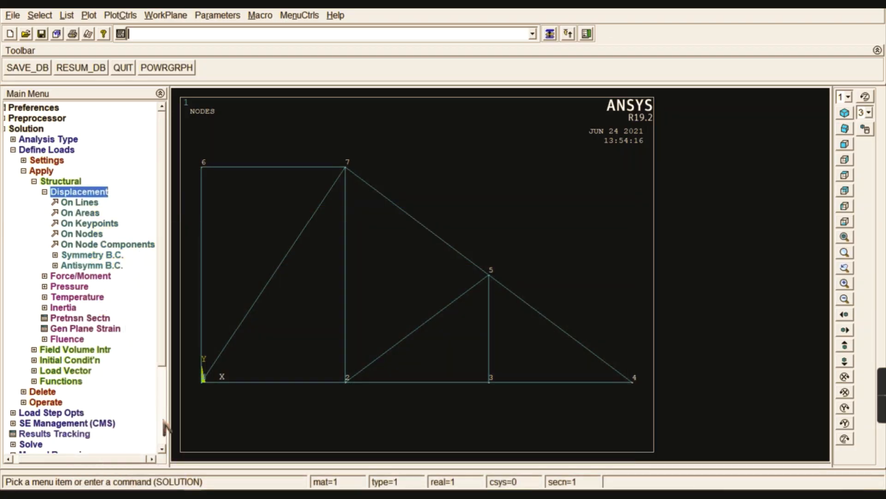
Return to ANSYS and constrain all degrees of freedom at node 6.
left_click(92, 234)
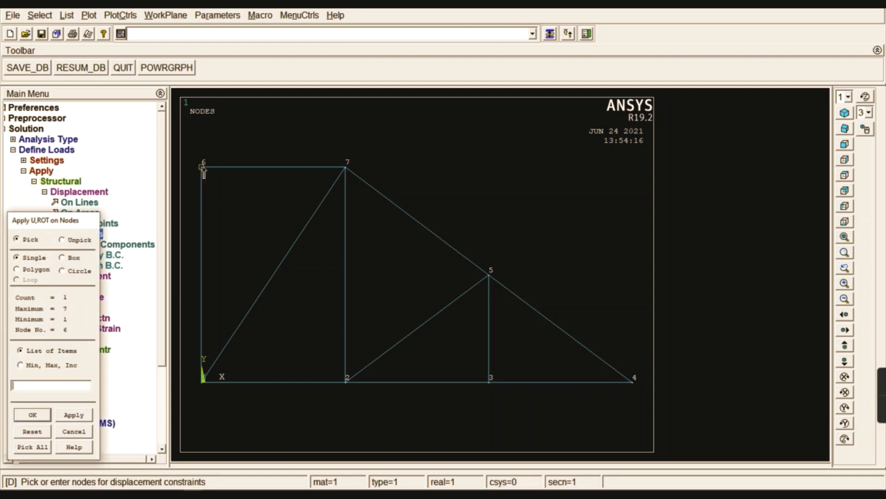
left_click(33, 414)
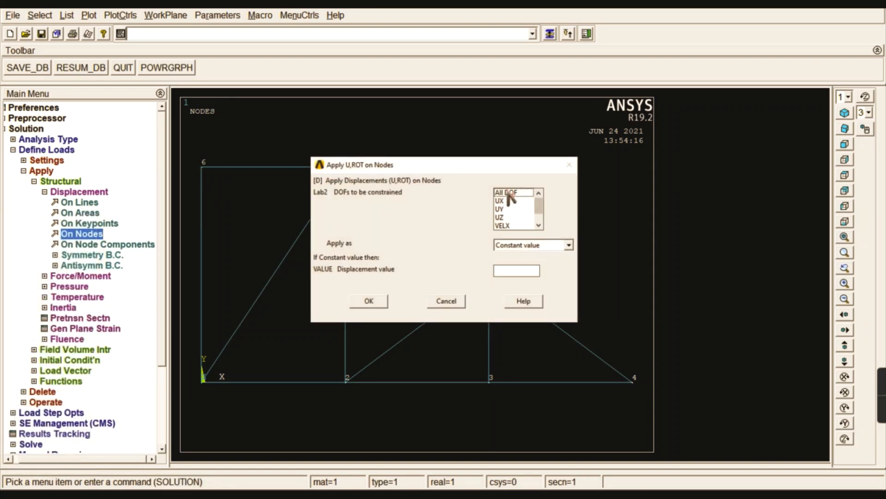
left_click(507, 193)
left_click(376, 304)
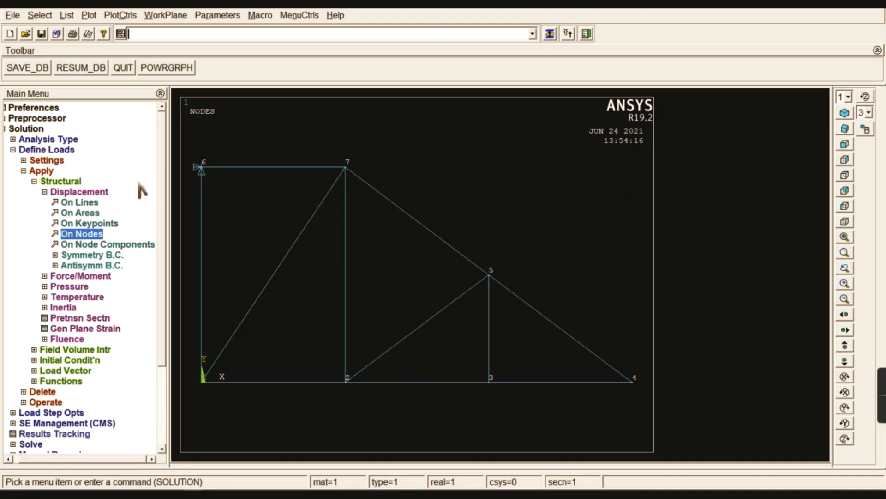
Constrain the UX displacement at node 1, at the origin of the truss.
left_click(91, 236)
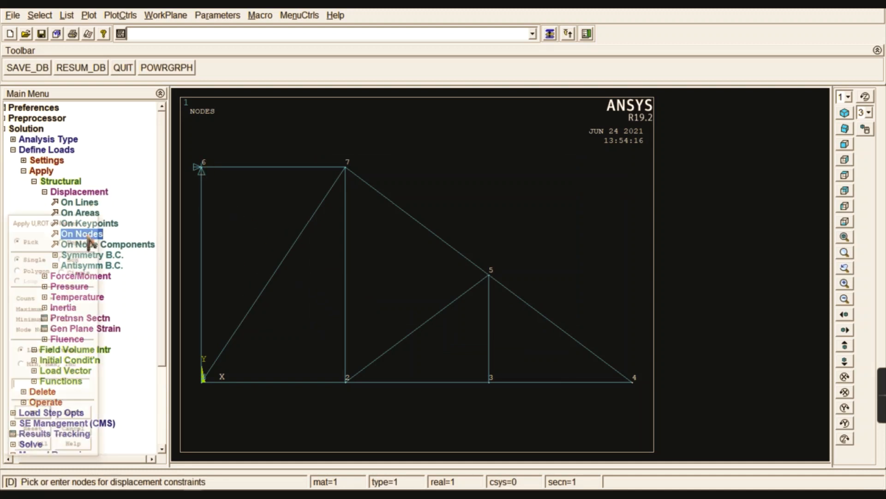
left_click(201, 390)
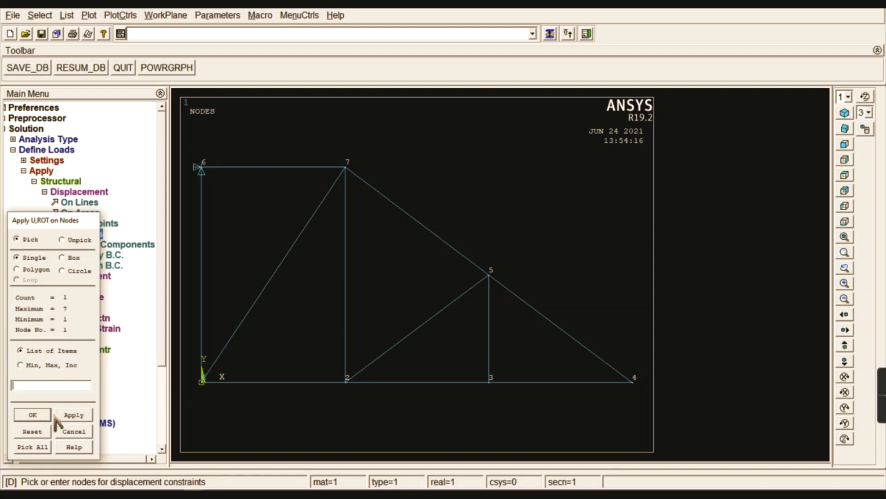
left_click(40, 415)
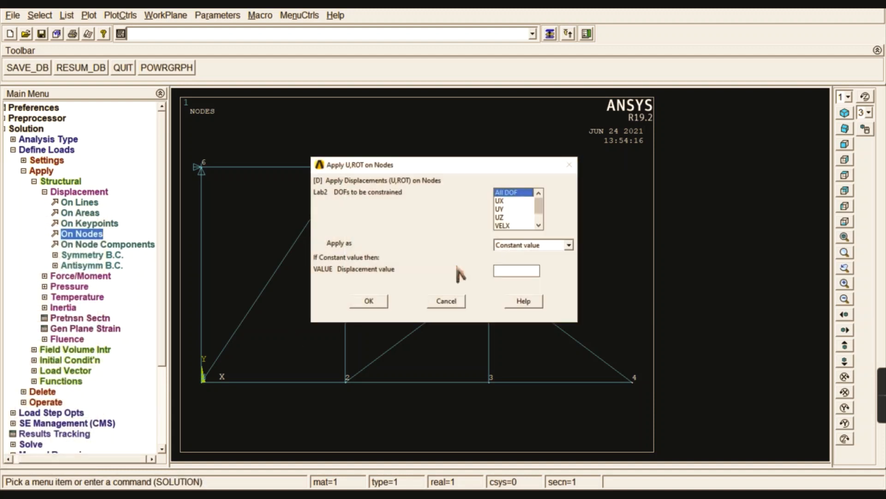
left_click(518, 193)
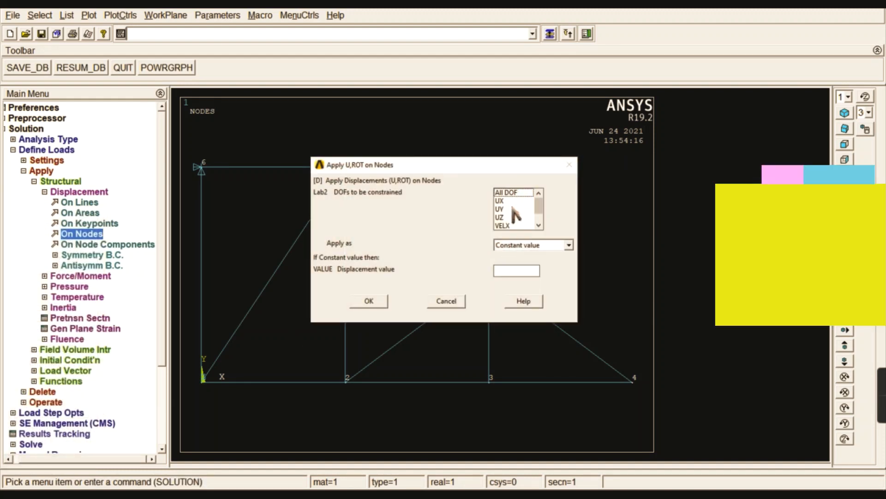
left_click(510, 200)
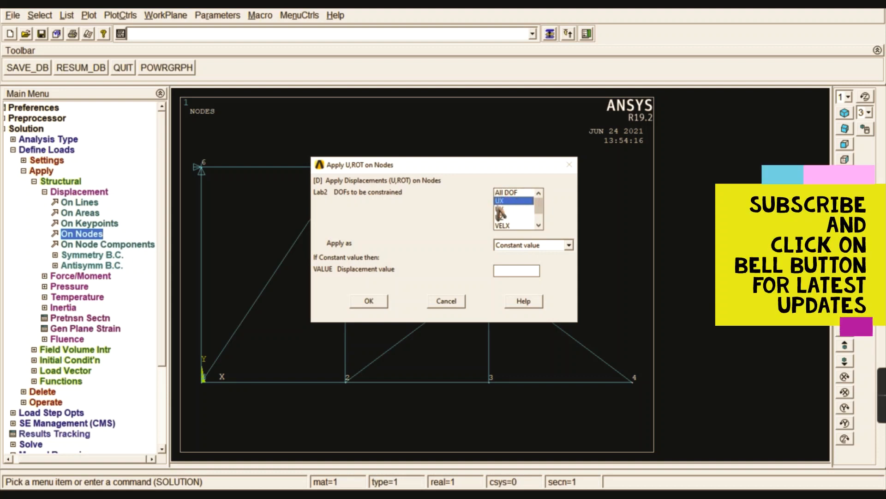
left_click(369, 302)
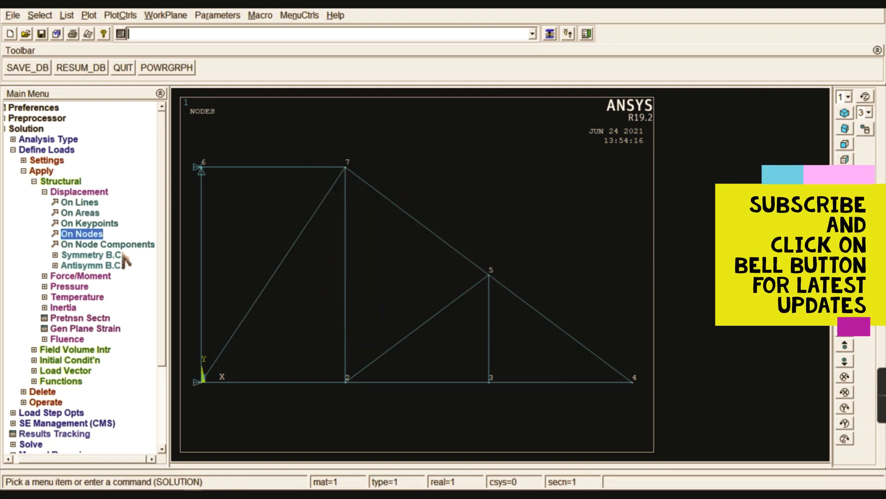
Apply a constant FY force of -5000 to bottom-chord nodes 2, 3 and 4.
left_click(73, 192)
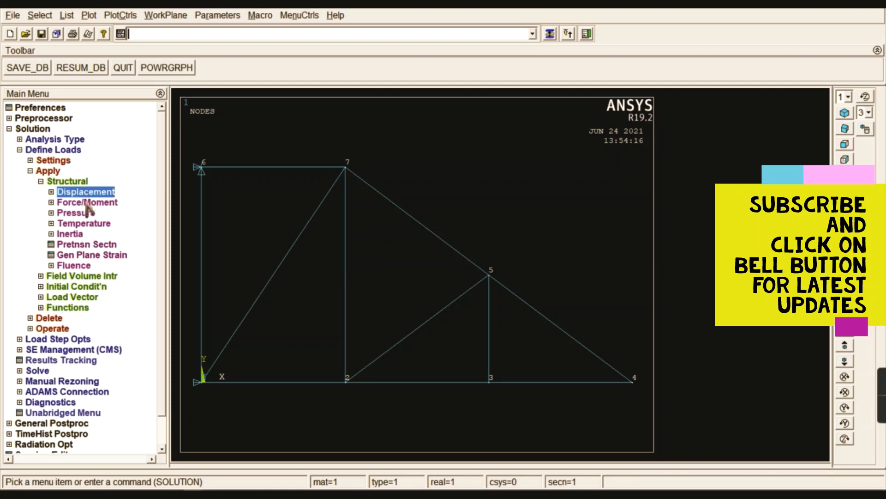
left_click(86, 203)
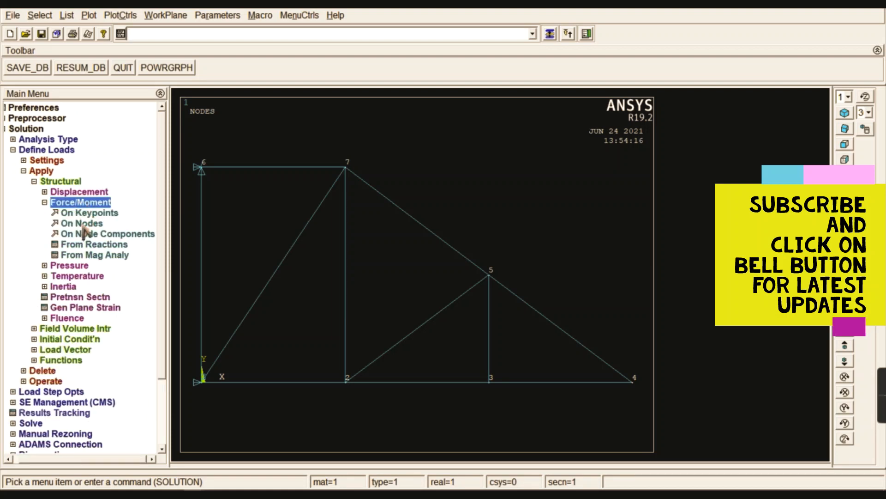
left_click(83, 225)
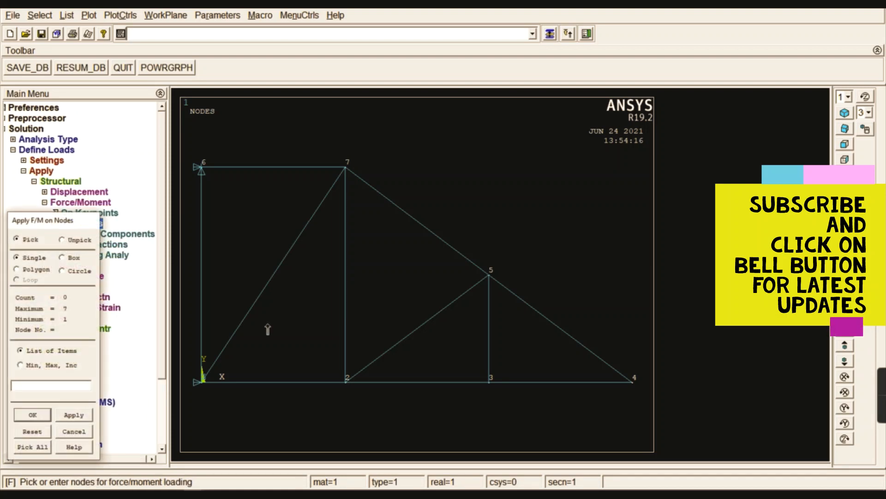
left_click(489, 387)
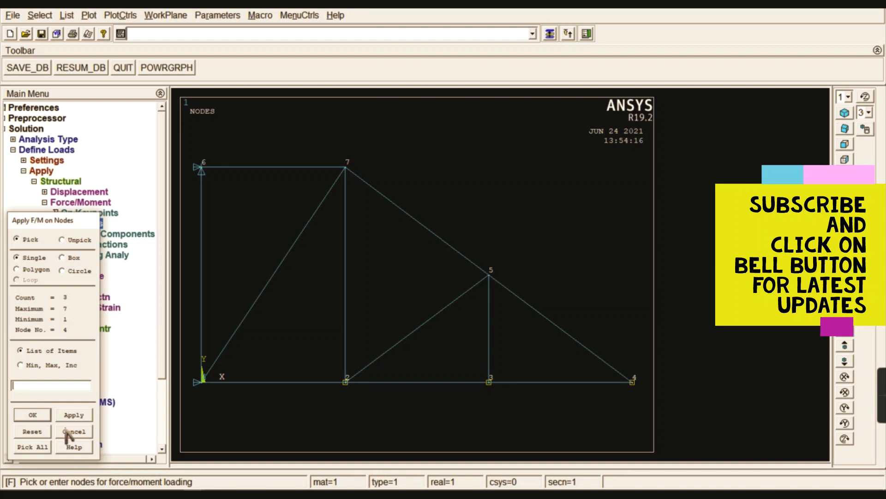
left_click(32, 415)
left_click(514, 214)
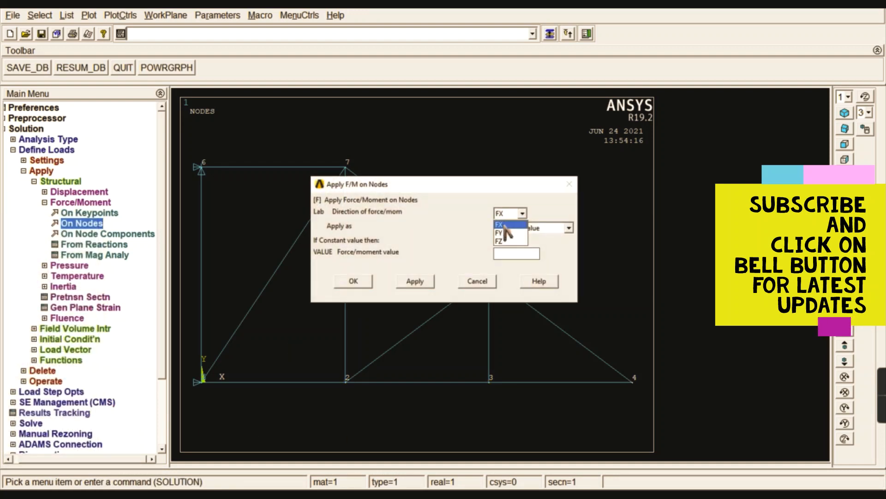
left_click(509, 229)
left_click(519, 253)
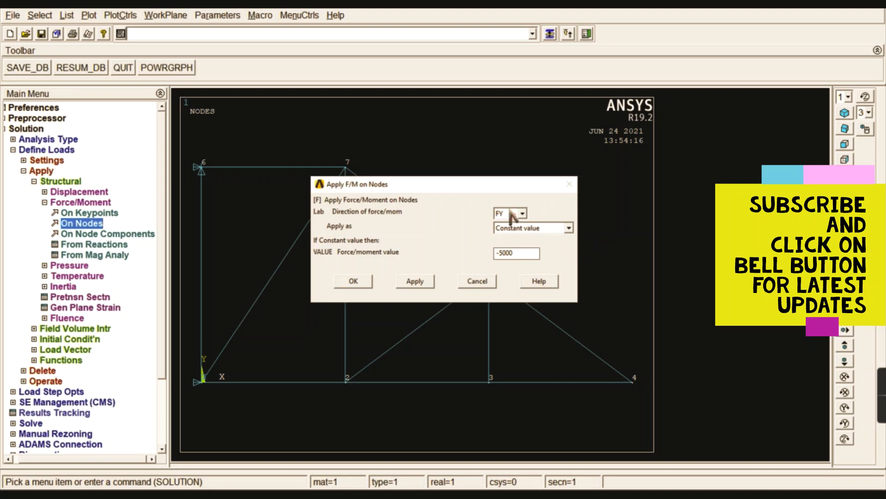
left_click(355, 280)
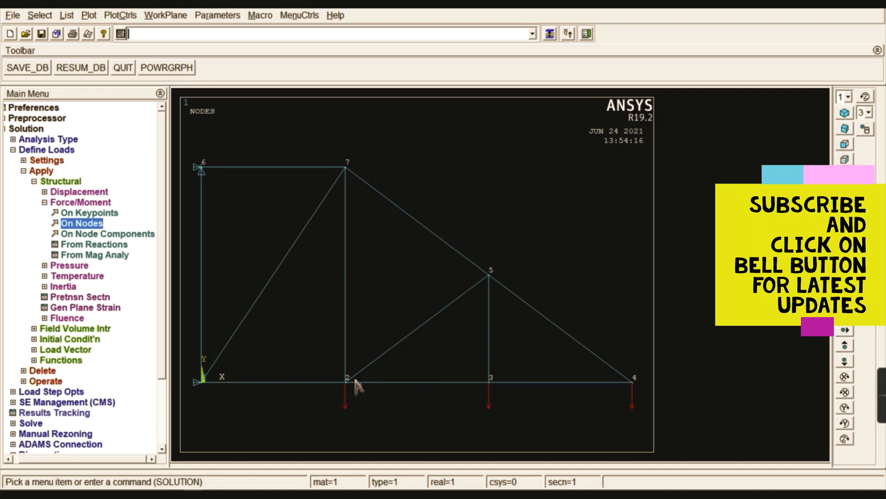
Solve the current load step and dismiss the completion note and the solution status summary.
left_click(87, 203)
left_click(69, 182)
left_click(48, 170)
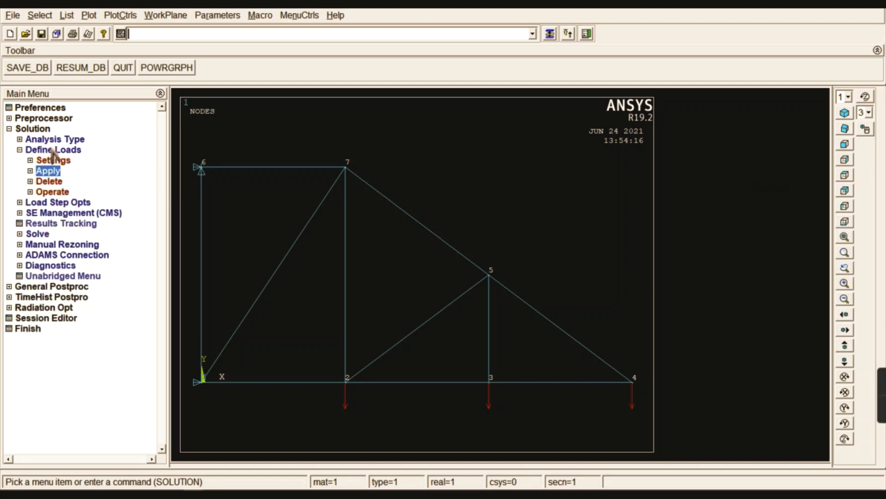
left_click(53, 149)
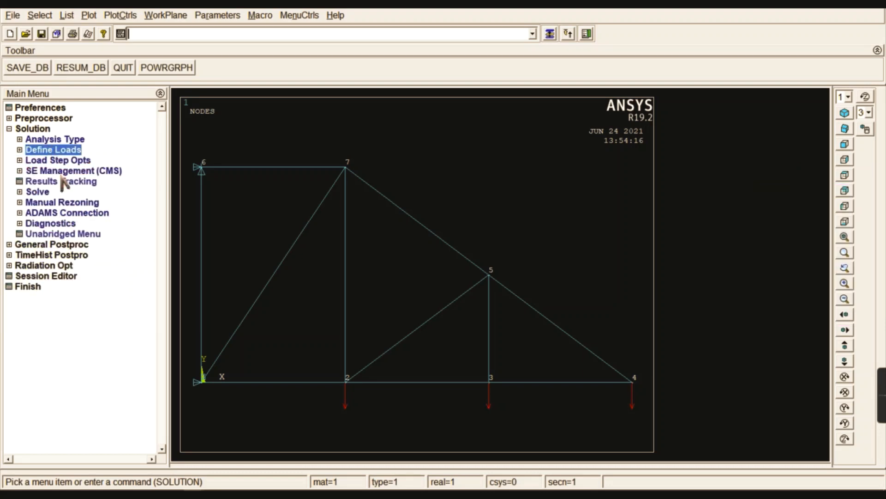
left_click(40, 191)
left_click(64, 202)
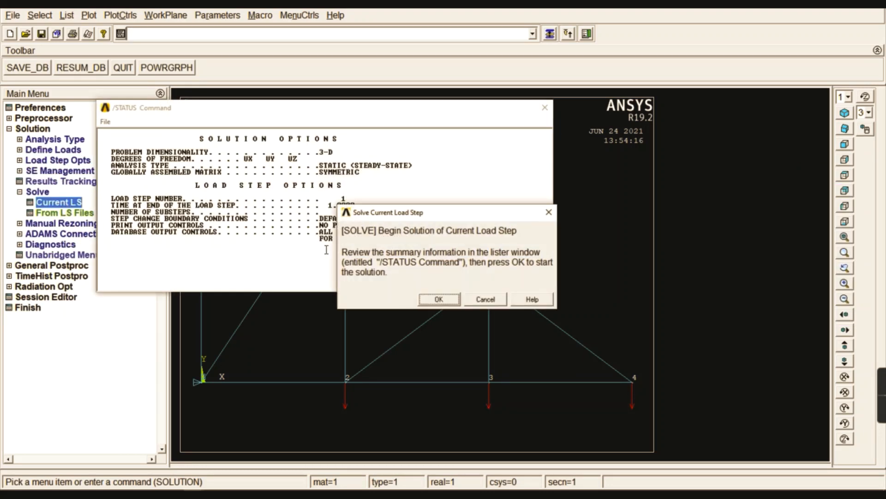
left_click(440, 299)
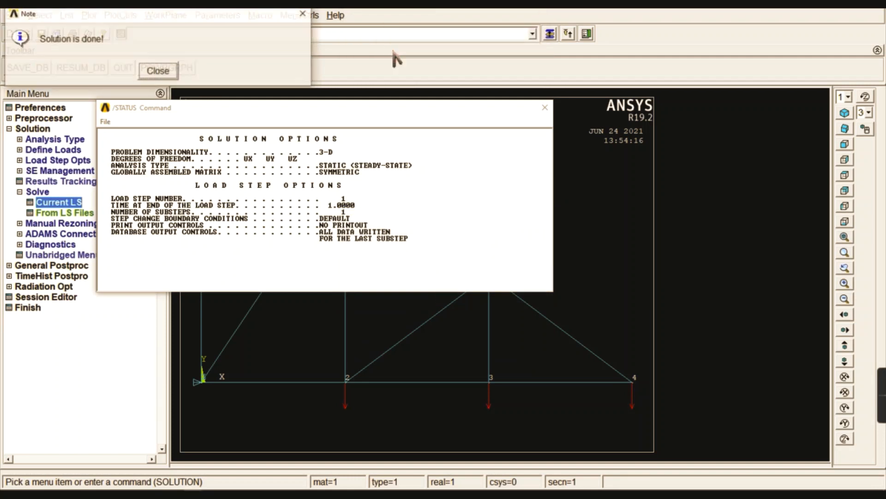
left_click(158, 70)
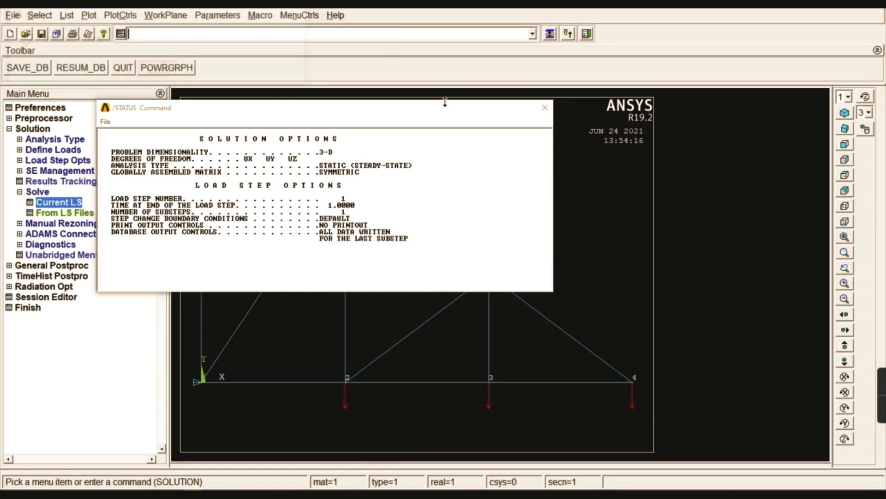
left_click(545, 107)
Check the analysis type in the new analysis settings and leave them without making changes.
left_click(55, 139)
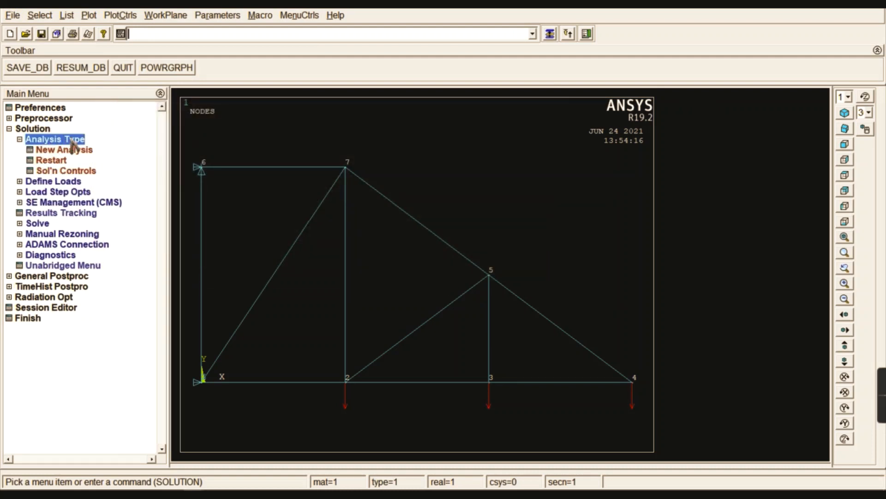
left_click(60, 151)
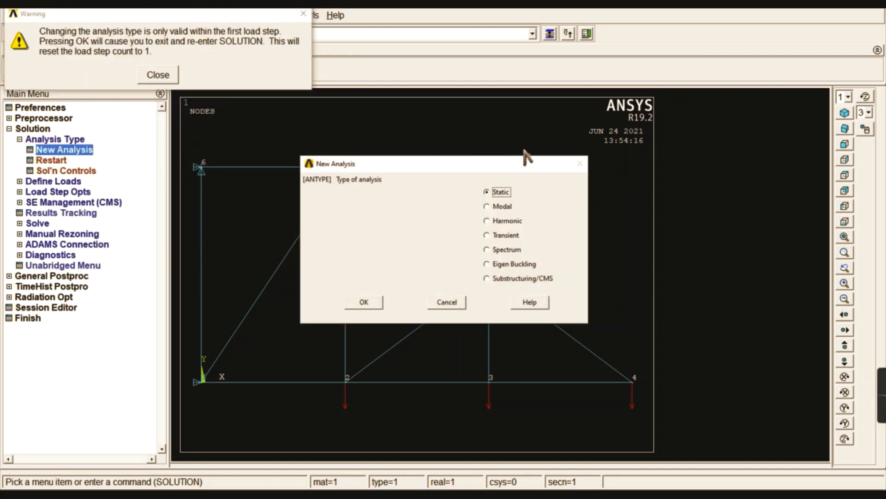
left_click(166, 81)
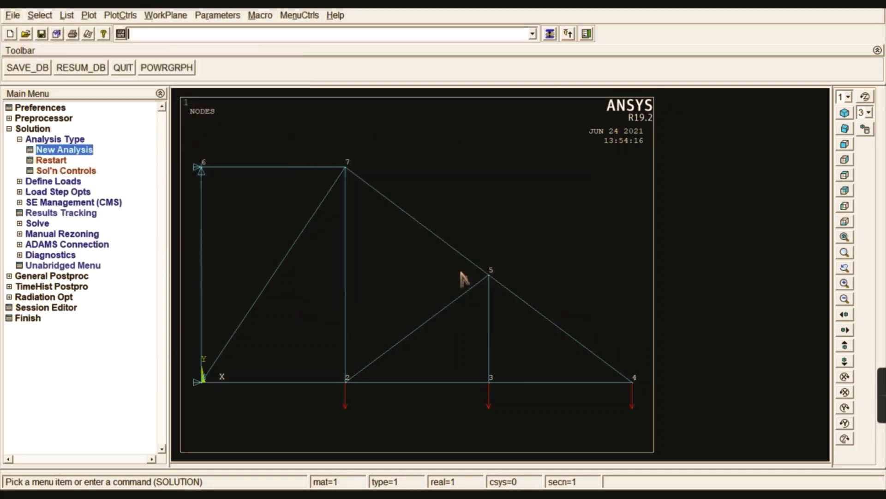
left_click(69, 150)
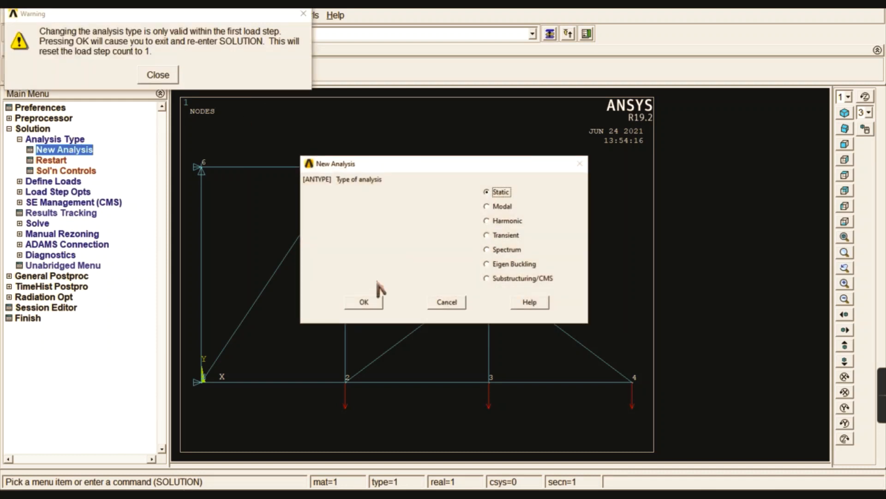
left_click(456, 304)
left_click(157, 75)
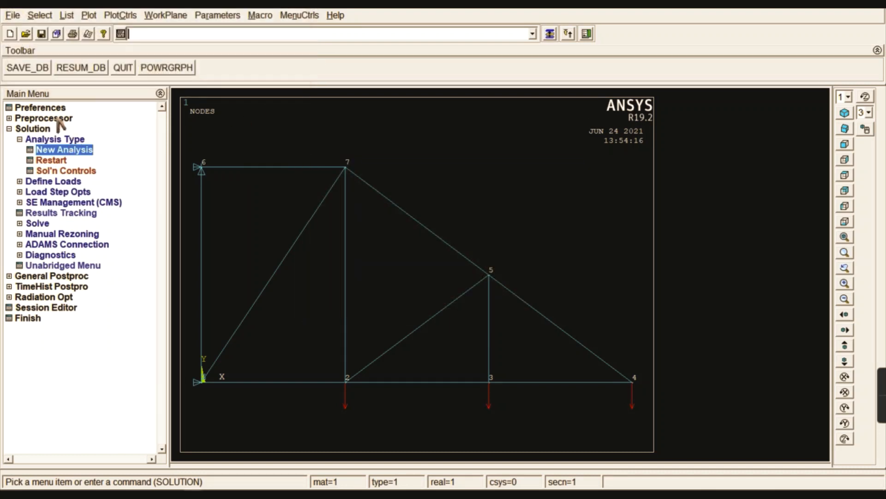
Enter general postprocessing and plot the truss's deformed shape together with the undeformed shape.
left_click(58, 139)
left_click(37, 129)
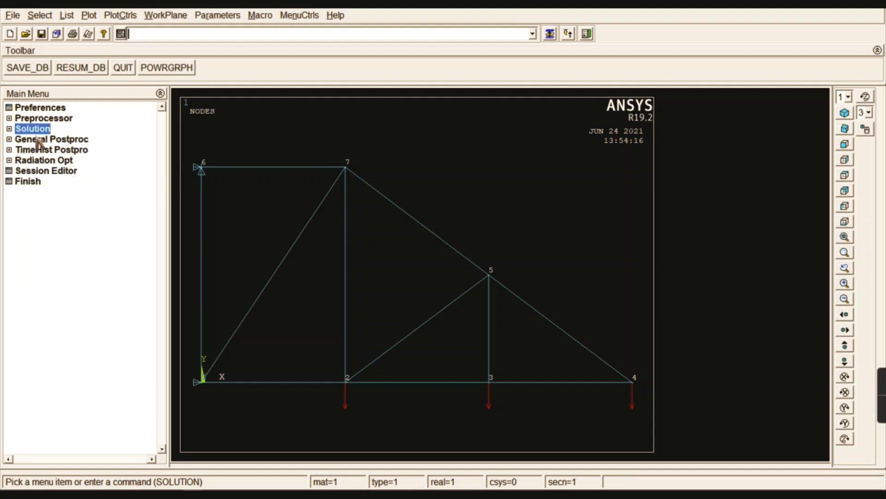
left_click(40, 139)
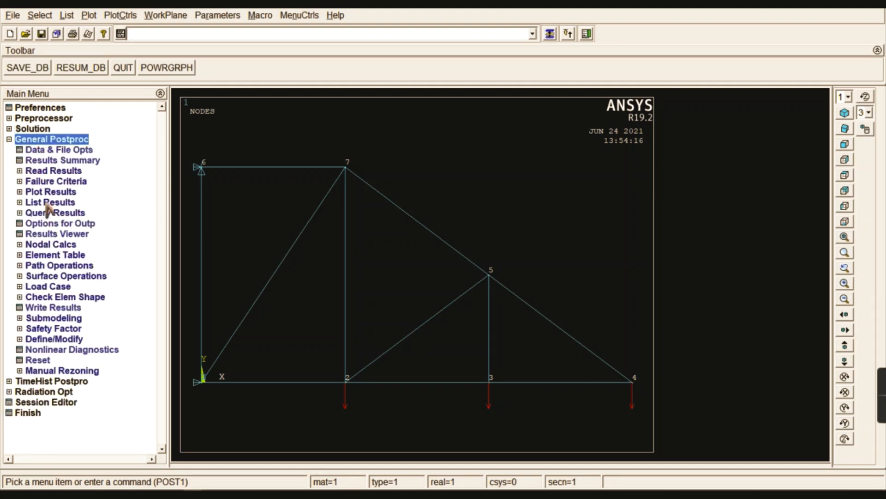
left_click(55, 192)
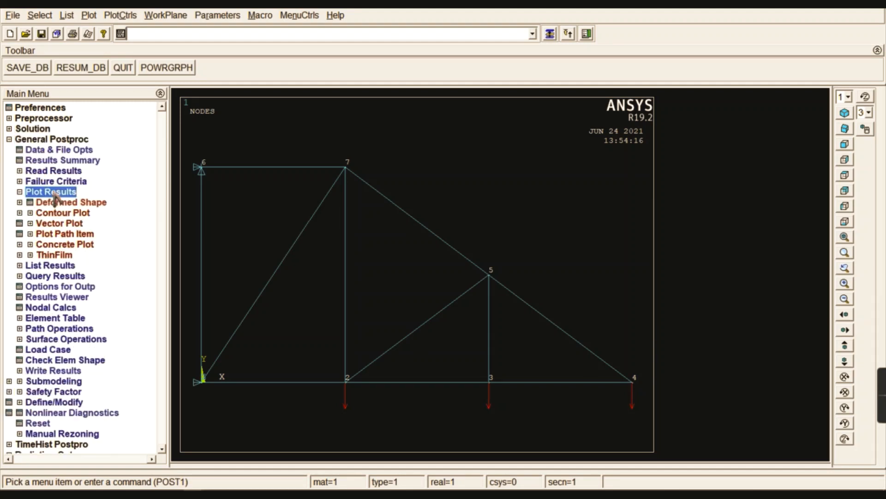
left_click(64, 202)
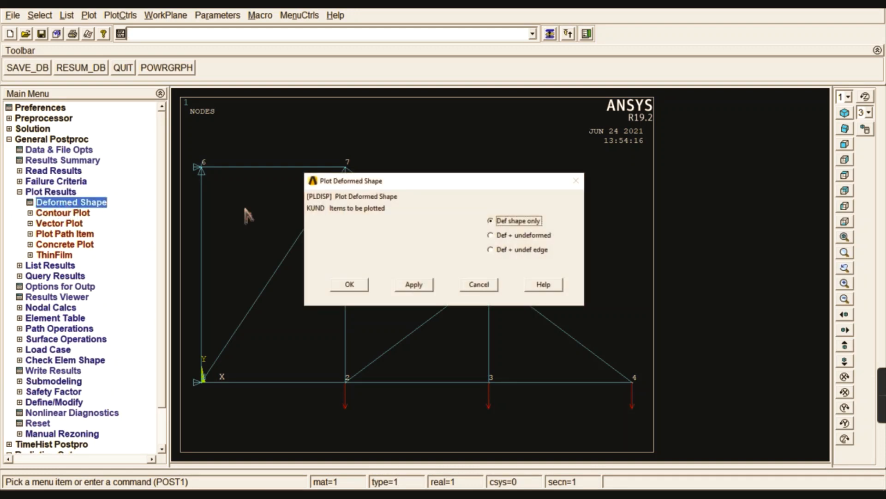
left_click(499, 236)
left_click(364, 288)
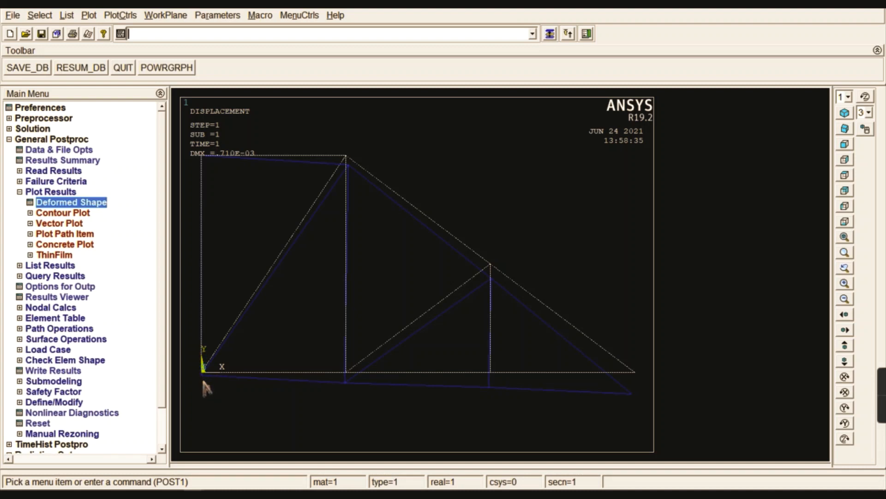
Plot the nodal solution contour of the displacement vector sum on the deformed shape only.
left_click(60, 213)
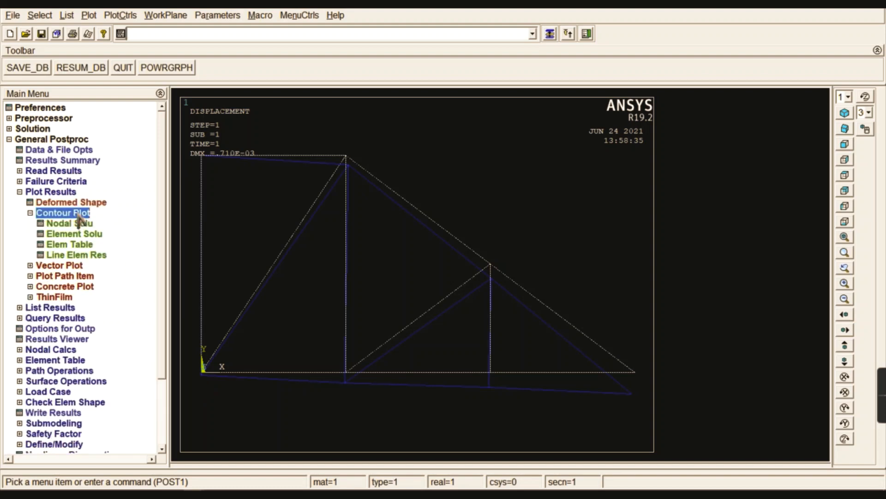
left_click(61, 224)
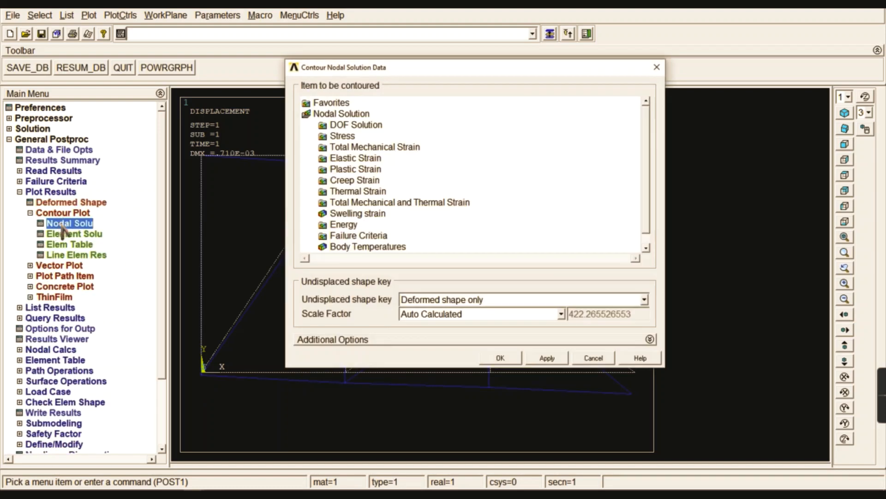
double_click(367, 126)
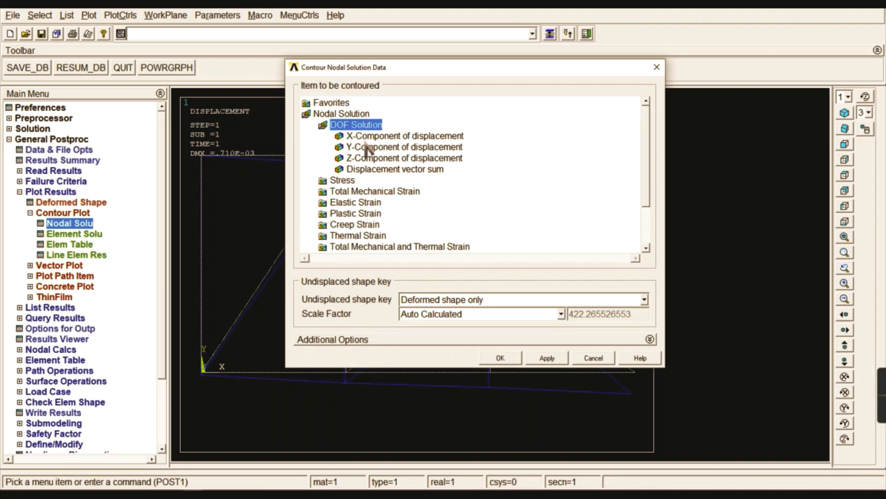
left_click(365, 169)
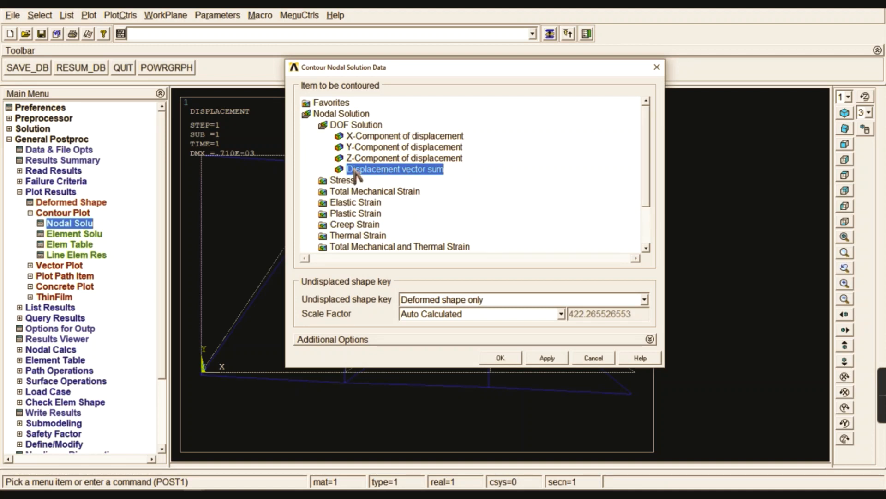
left_click(502, 360)
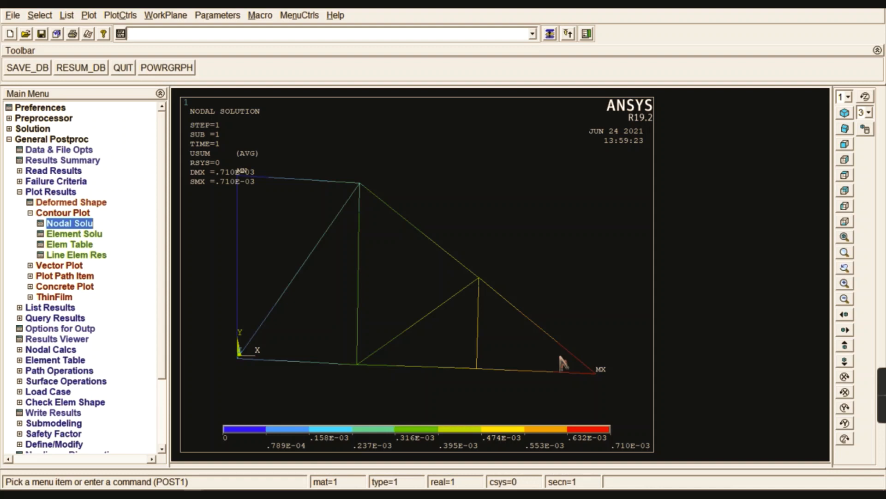
Turn on element shape display based on real constant descriptions and show the truss in oblique view.
left_click(121, 17)
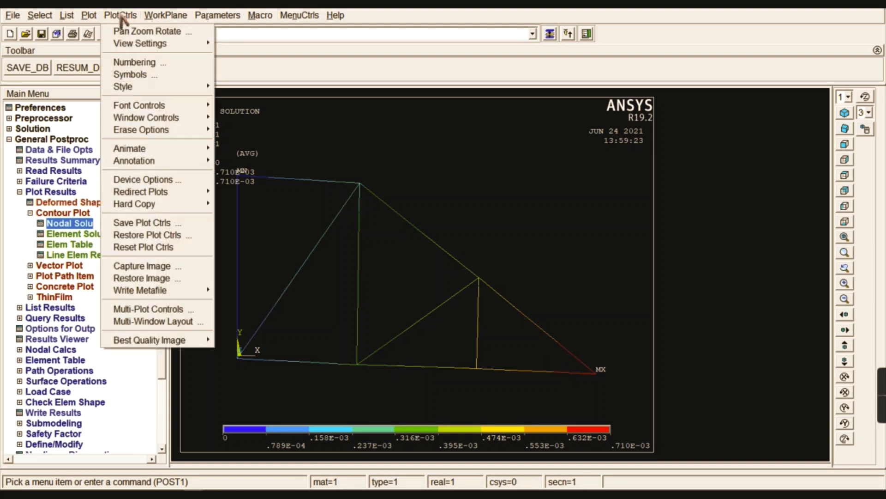
mouse_move(130, 87)
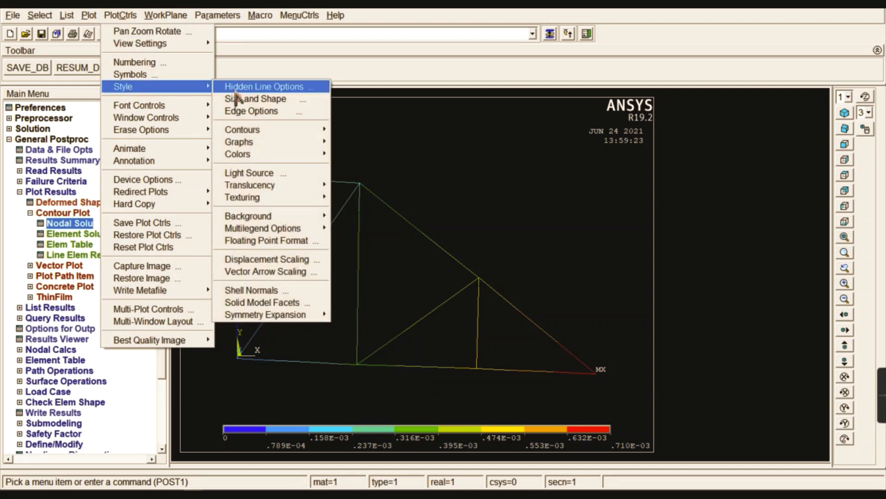
left_click(261, 97)
left_click(501, 133)
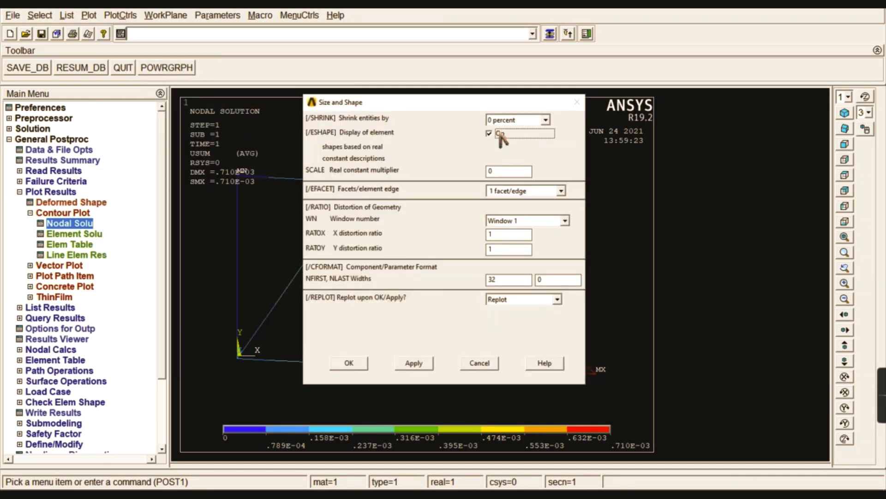
left_click(362, 363)
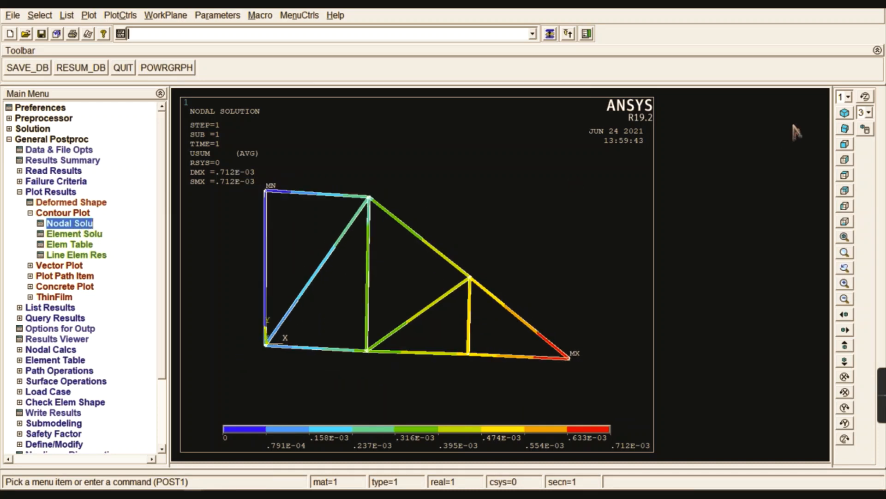
left_click(847, 129)
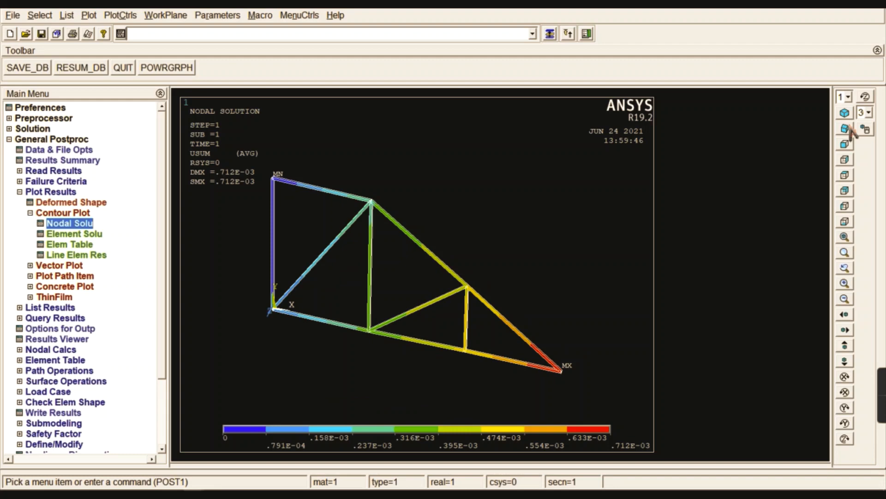
Plot the nodal solution contour of von Mises stress on the deformed shape only.
left_click(72, 223)
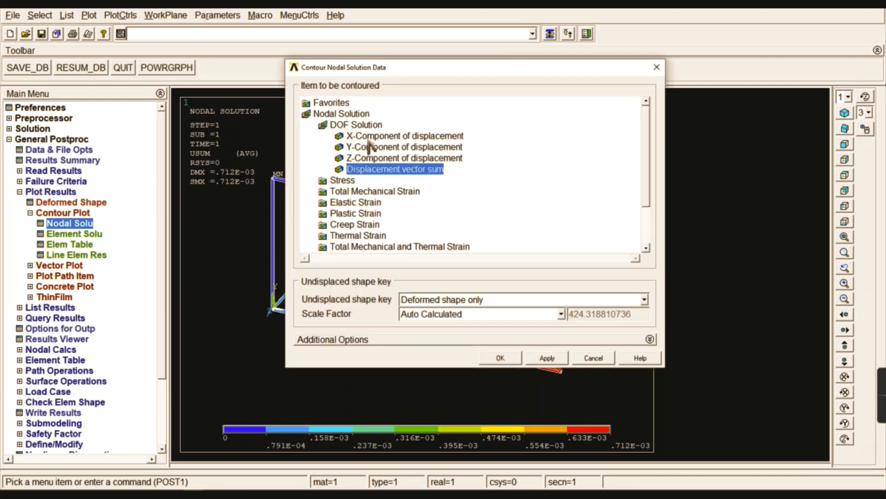
double_click(359, 128)
double_click(360, 136)
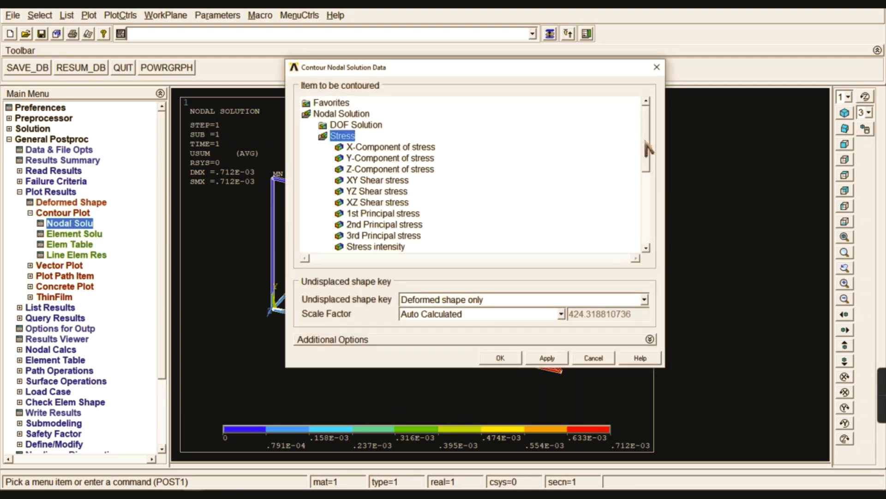
left_click_drag(646, 153, 647, 177)
left_click(378, 203)
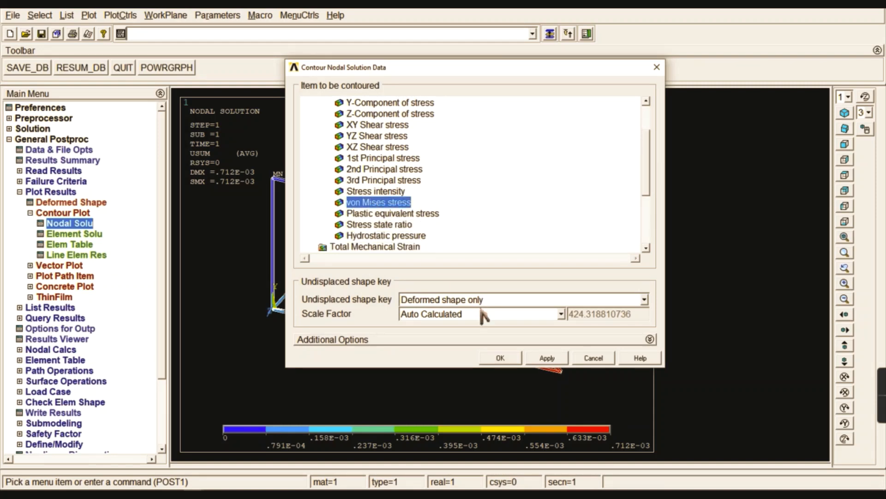
left_click(501, 358)
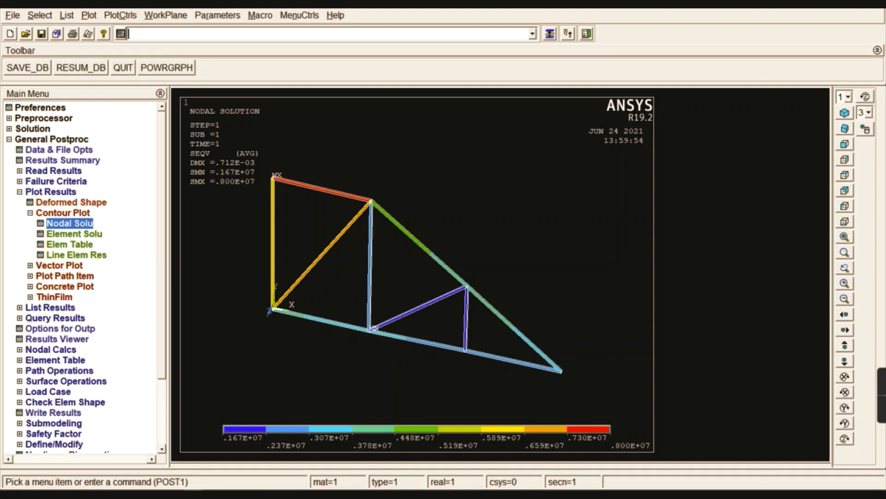
Animate the deformed results with von Mises stress contours using 10 frames and a 0.5-second delay, then stop and close the animation.
left_click(124, 17)
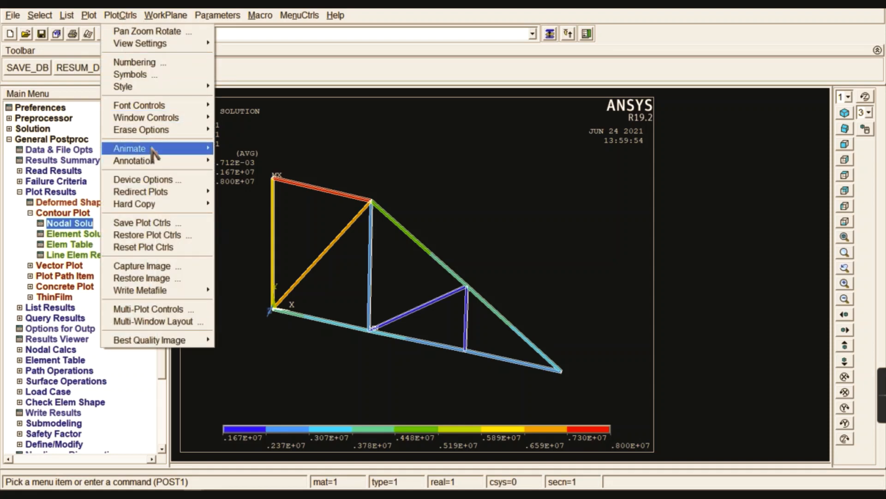
mouse_move(151, 150)
left_click(256, 185)
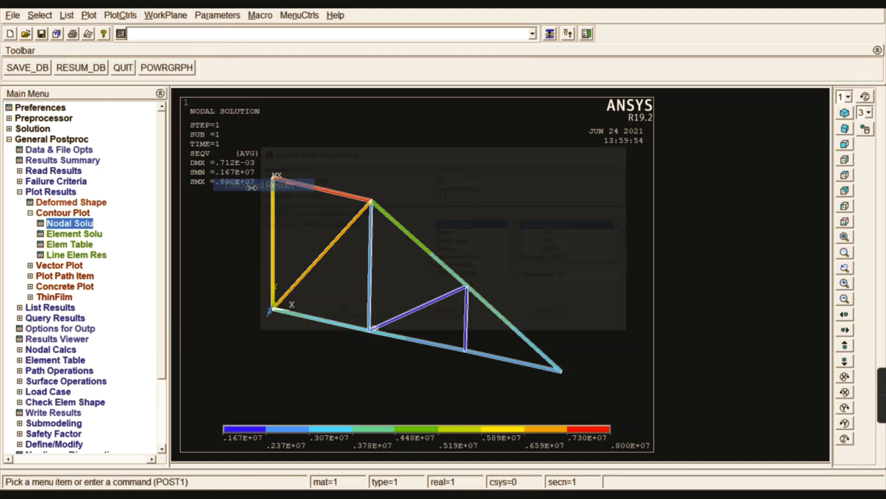
left_click(460, 234)
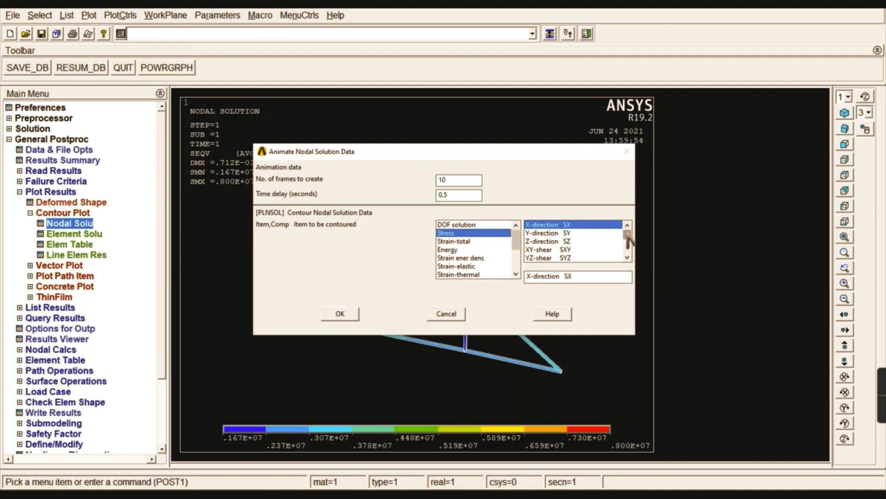
left_click_drag(628, 239, 629, 255)
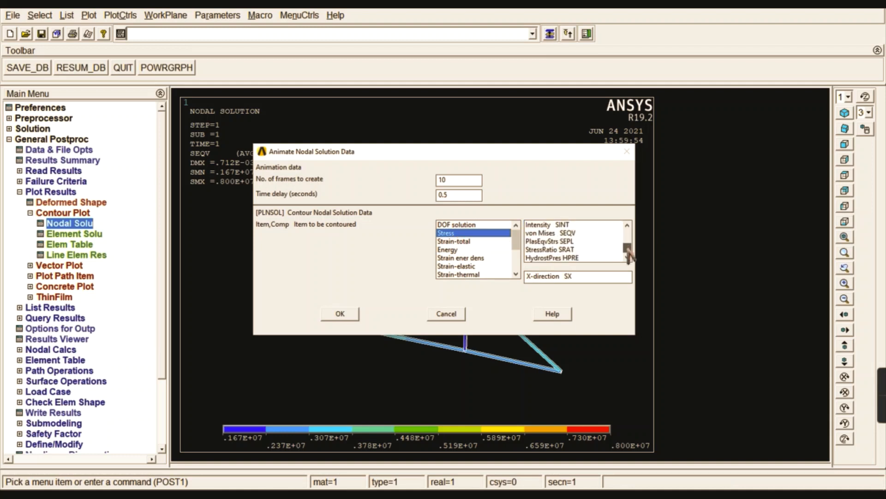
left_click(552, 233)
left_click(351, 312)
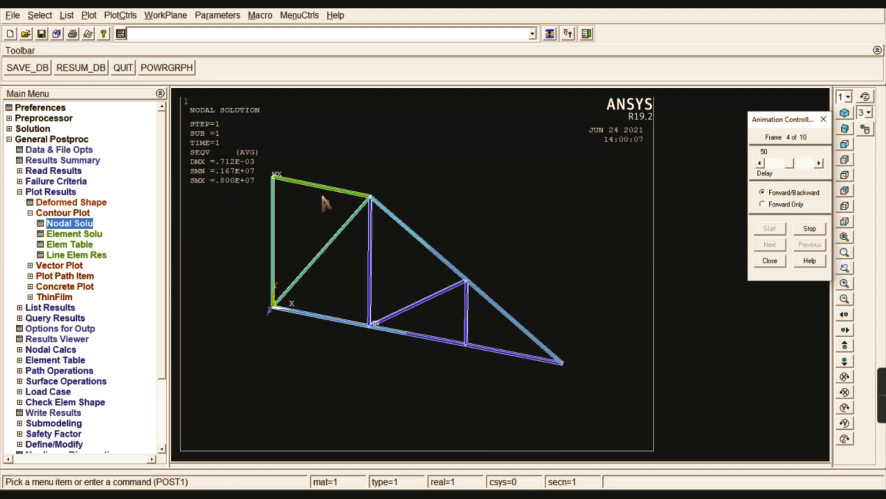
left_click(809, 229)
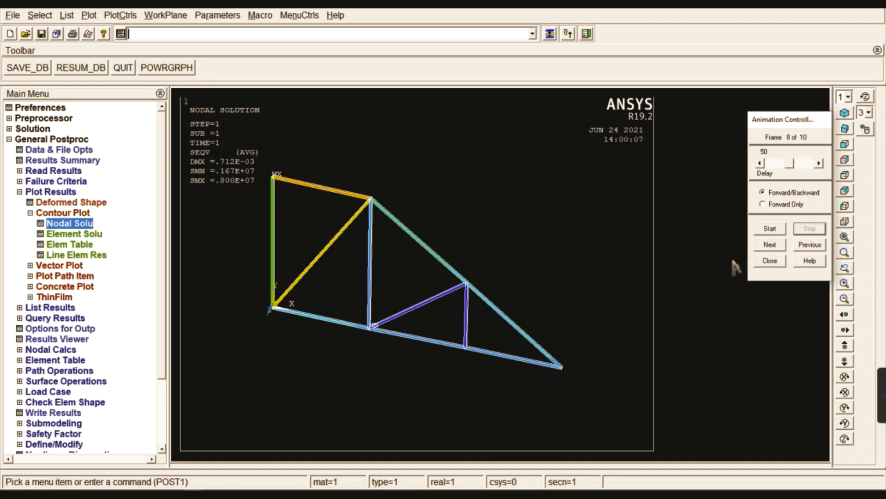
left_click(770, 261)
List the nodal solution results for the X-component of displacement.
left_click(73, 212)
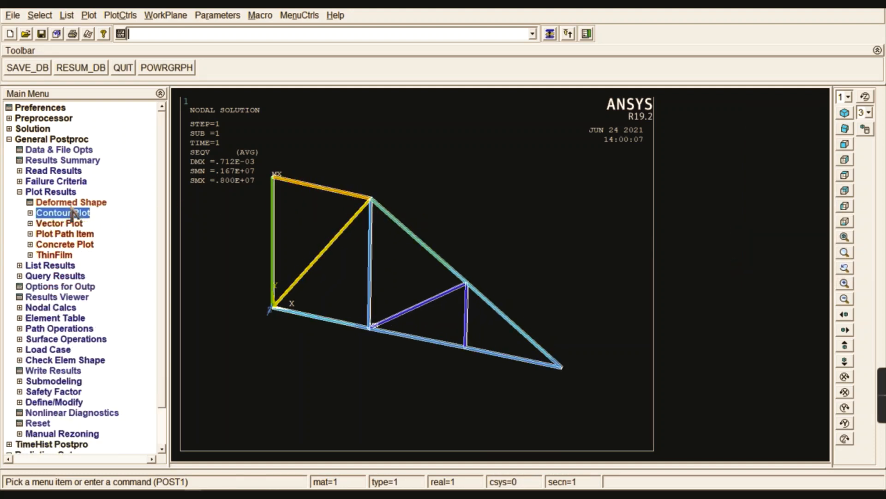
left_click(69, 192)
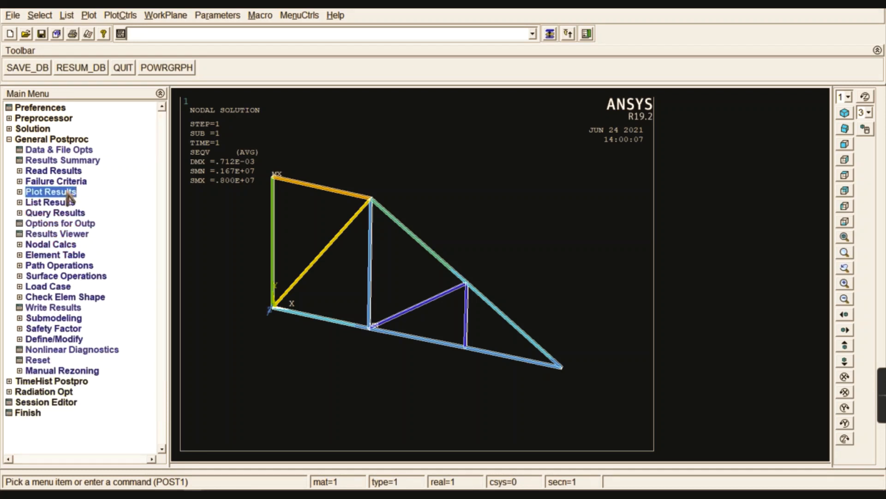
left_click(46, 203)
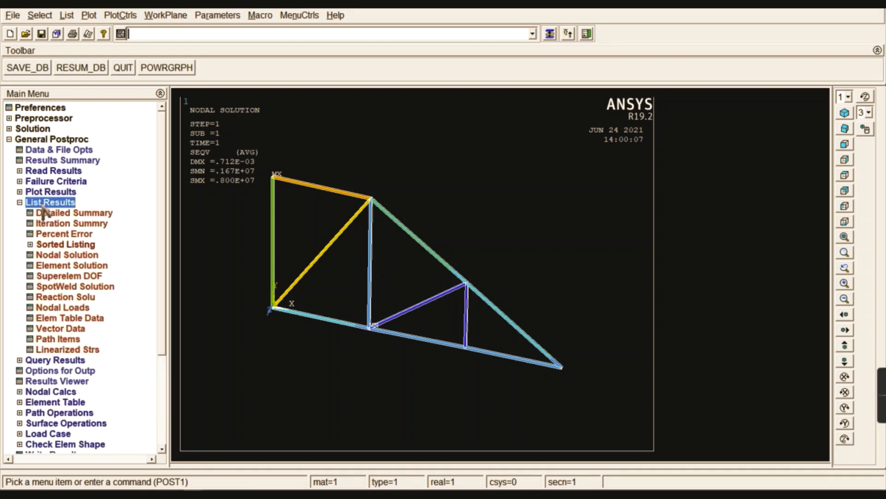
left_click(67, 255)
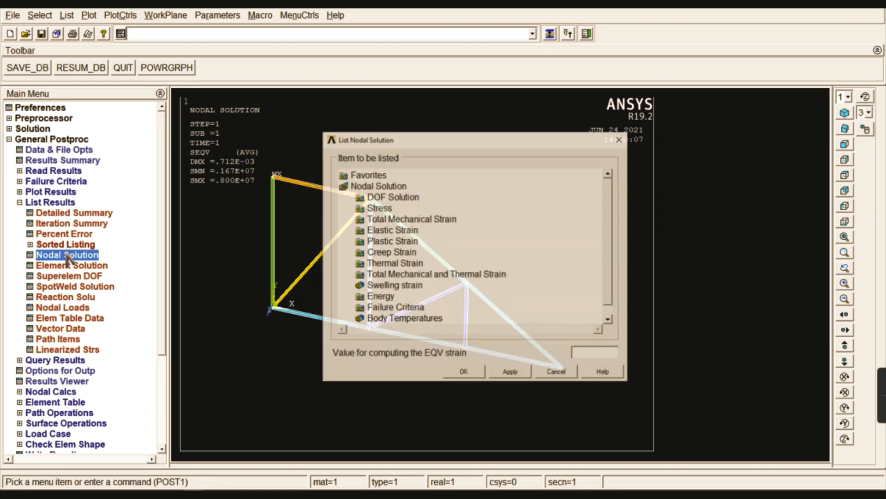
left_click(386, 197)
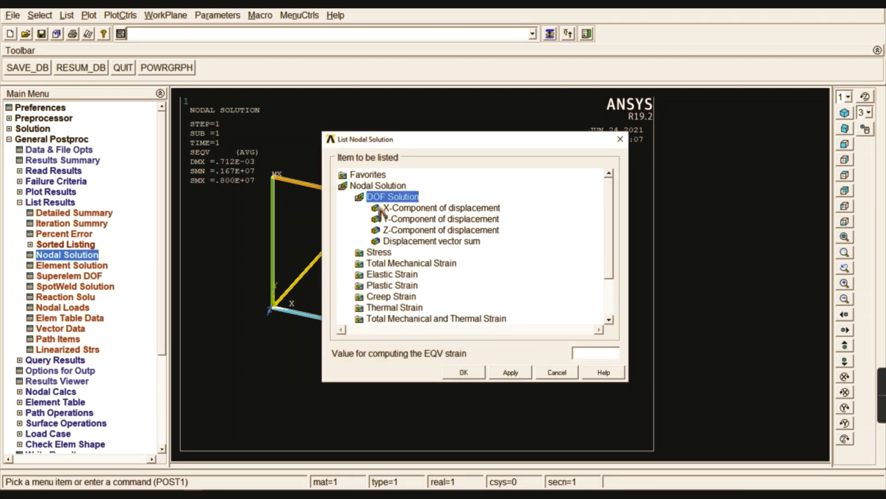
left_click(397, 208)
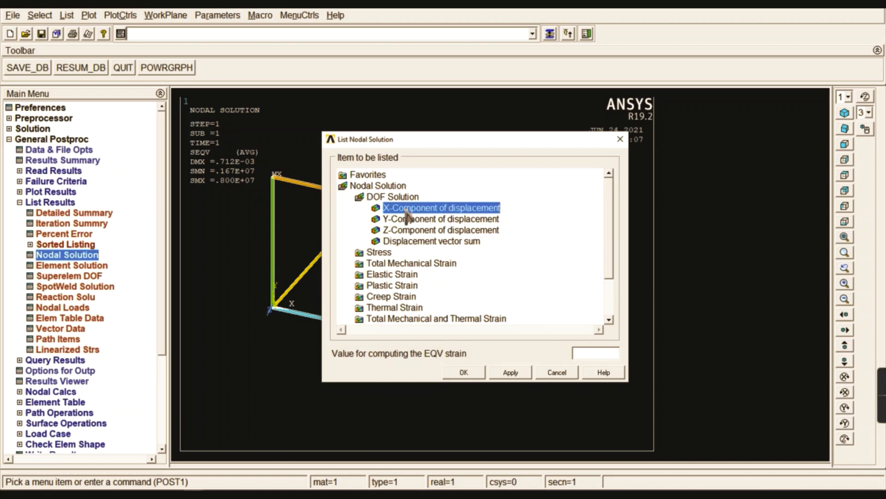
left_click(470, 372)
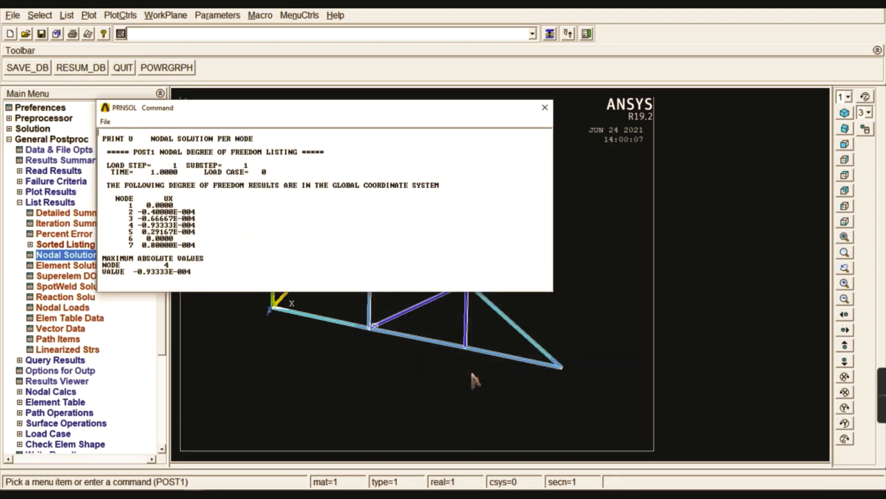
Enlarge the UX listing and move it clear of the truss, check the values at nodes 6 and 1, and close it.
left_click_drag(344, 292, 344, 332)
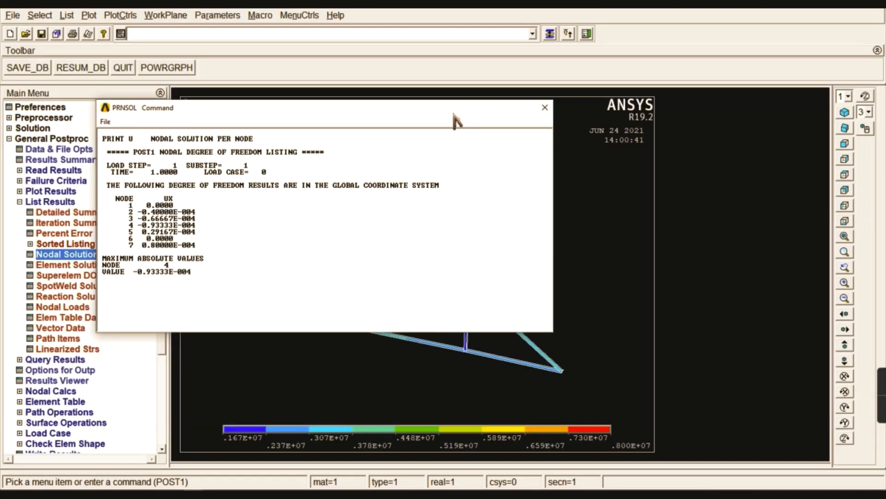
left_click_drag(469, 111, 751, 30)
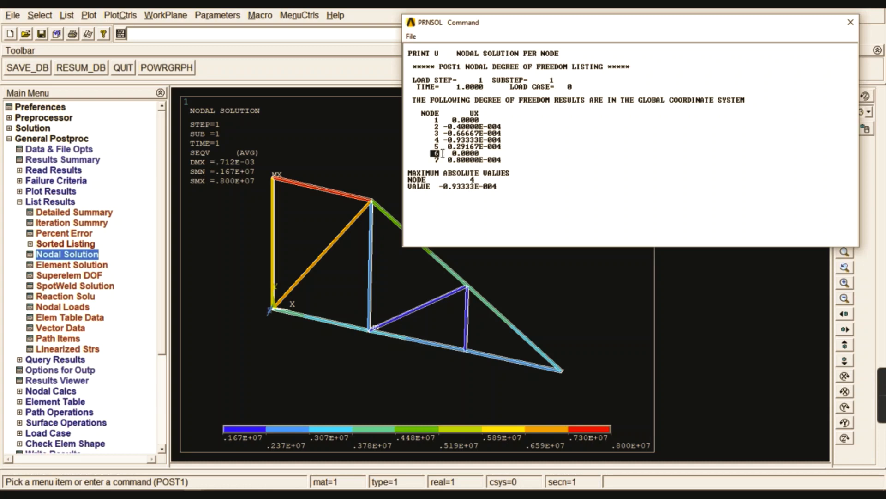
left_click_drag(442, 154, 484, 152)
left_click_drag(435, 120, 487, 120)
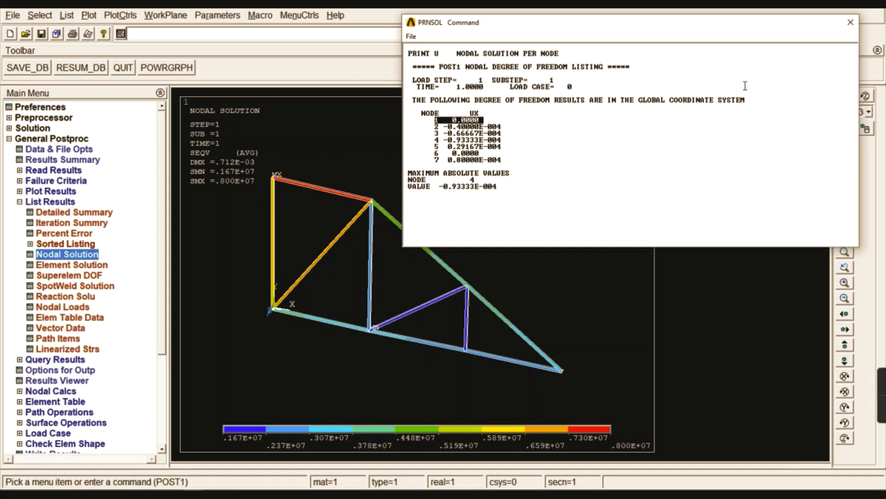
left_click(850, 22)
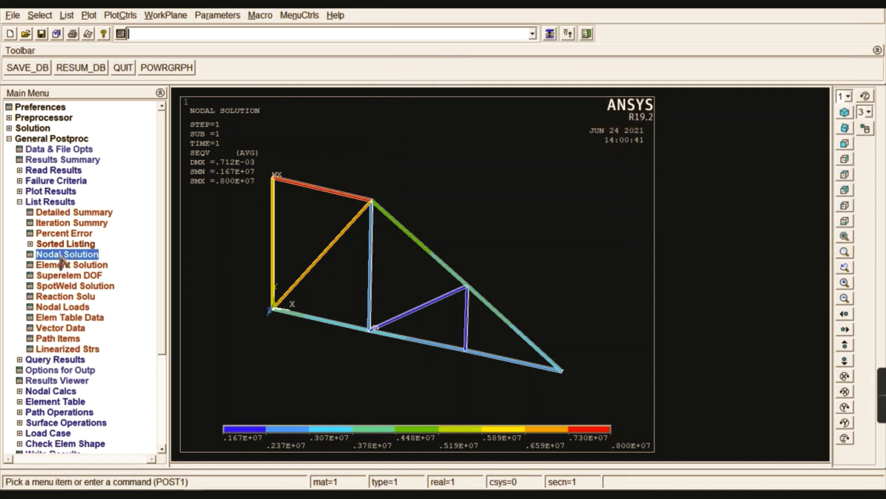
List the nodal solution results for the Y-component of displacement.
left_click(64, 255)
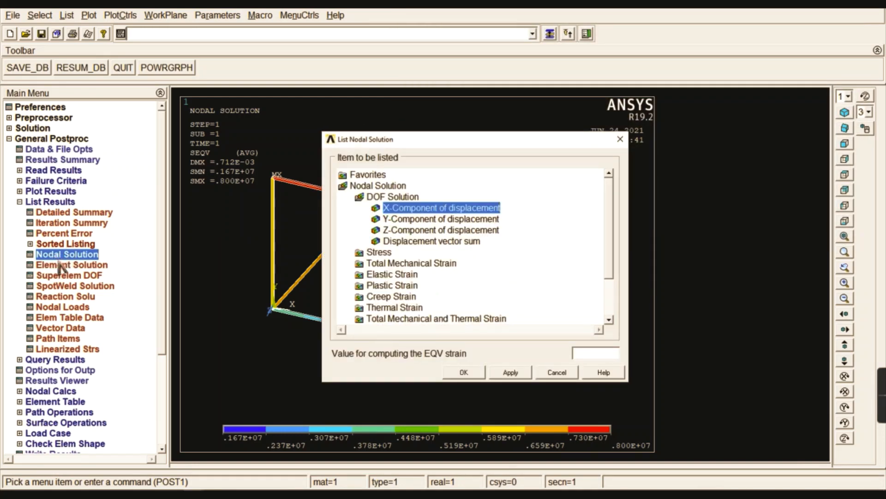
left_click(410, 220)
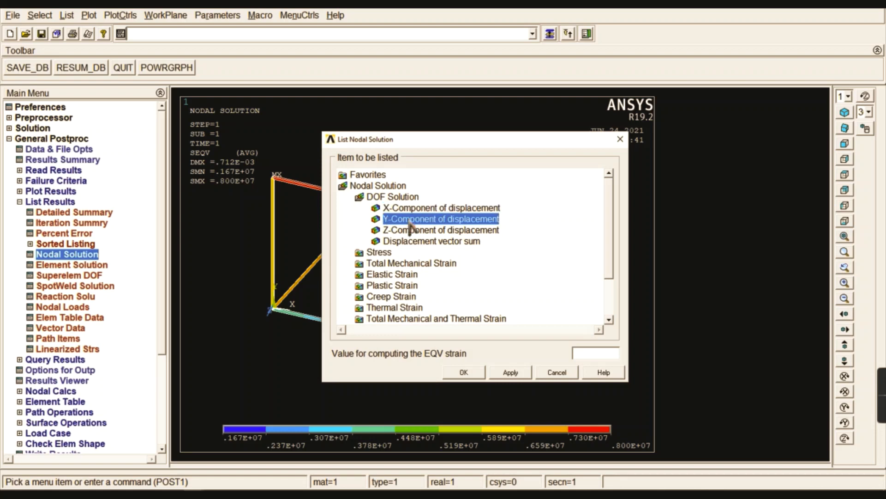
left_click(464, 374)
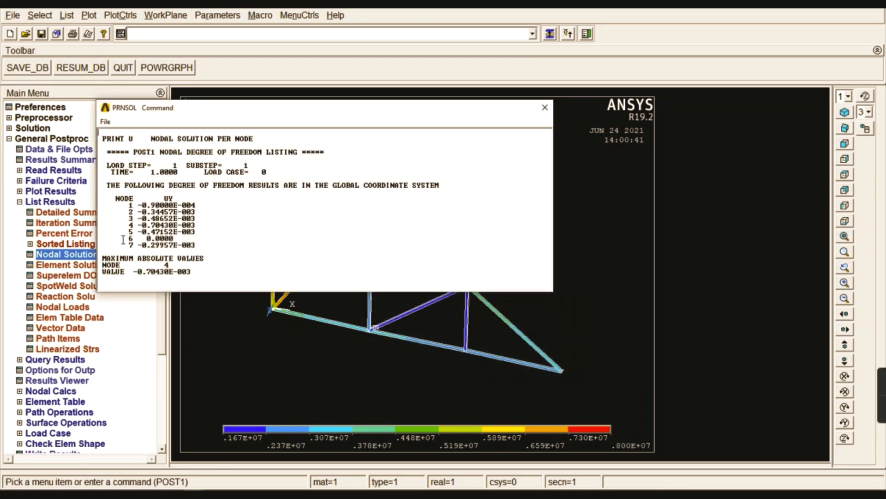
Check the UY values at nodes 6 and 1 beside the truss plot and close the listing.
left_click_drag(128, 240, 195, 240)
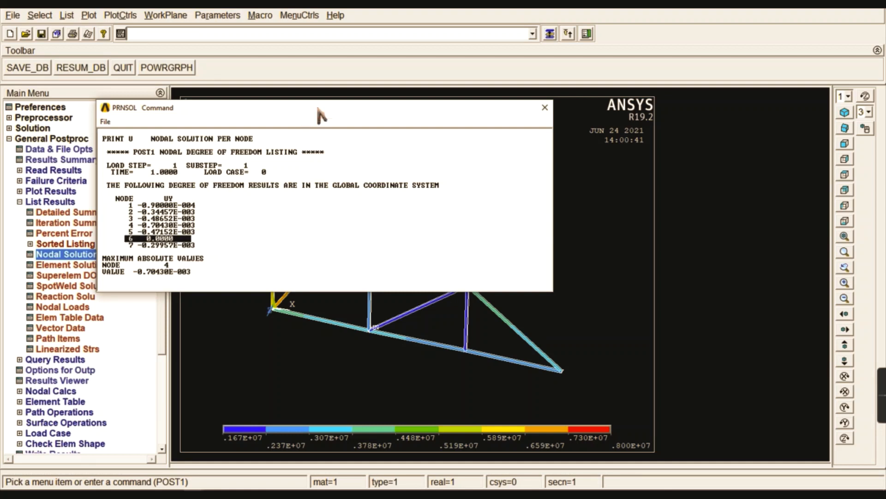
left_click_drag(319, 111, 548, 60)
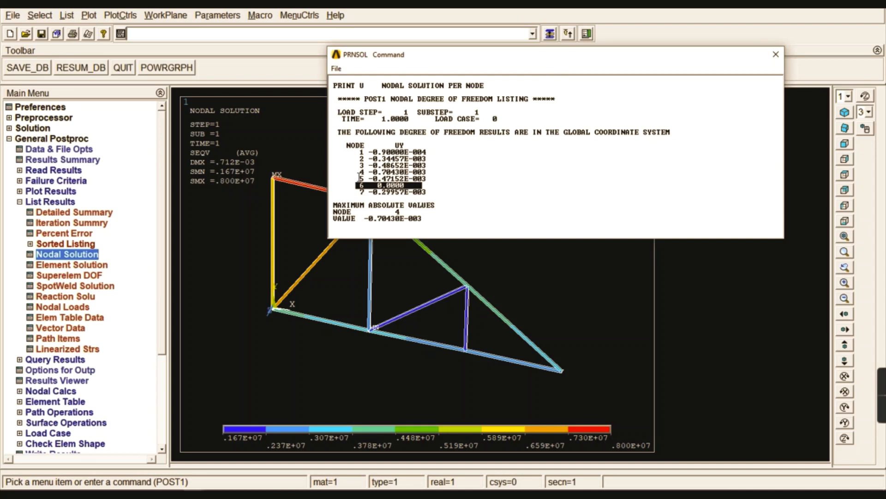
left_click(362, 186)
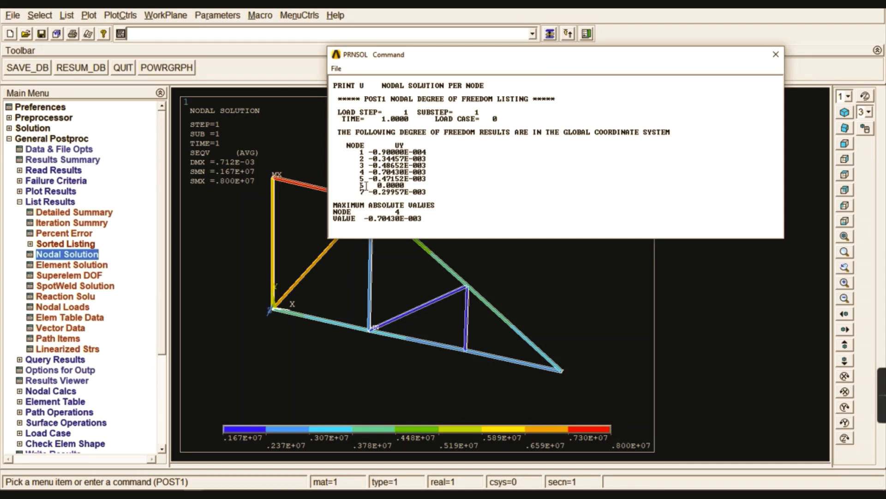
left_click_drag(360, 186, 404, 185)
left_click_drag(408, 185, 360, 185)
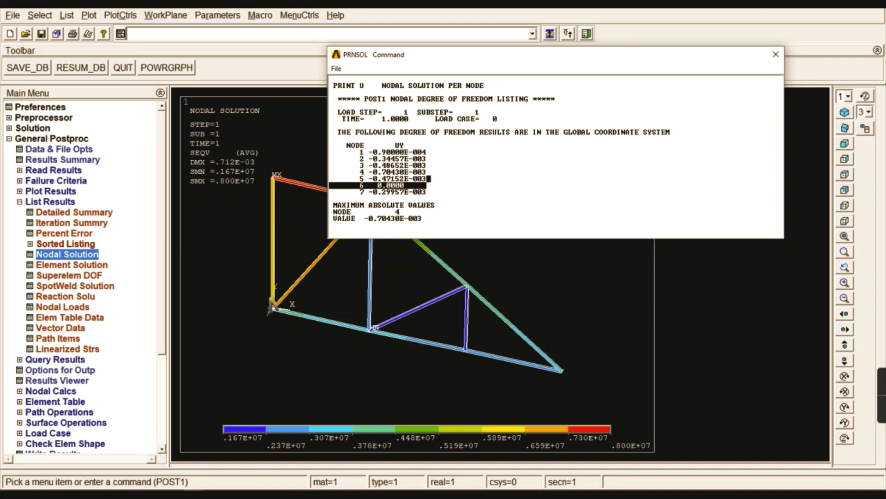
left_click_drag(362, 151, 436, 152)
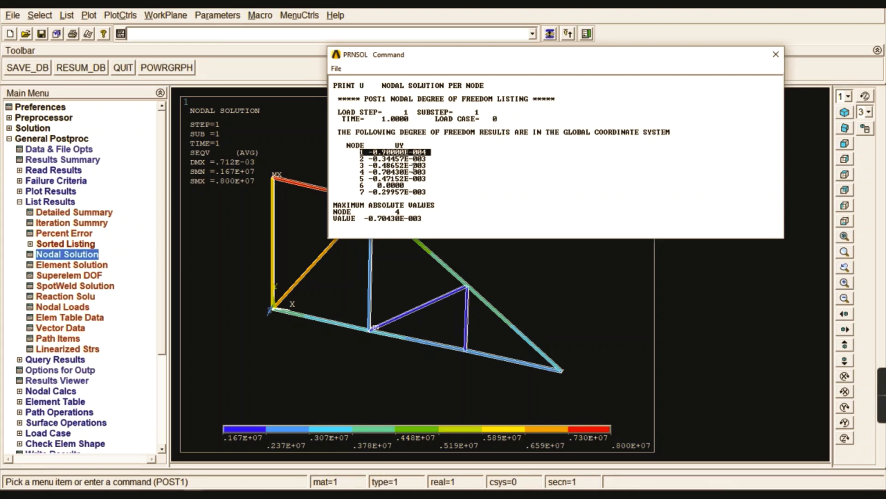
left_click(776, 55)
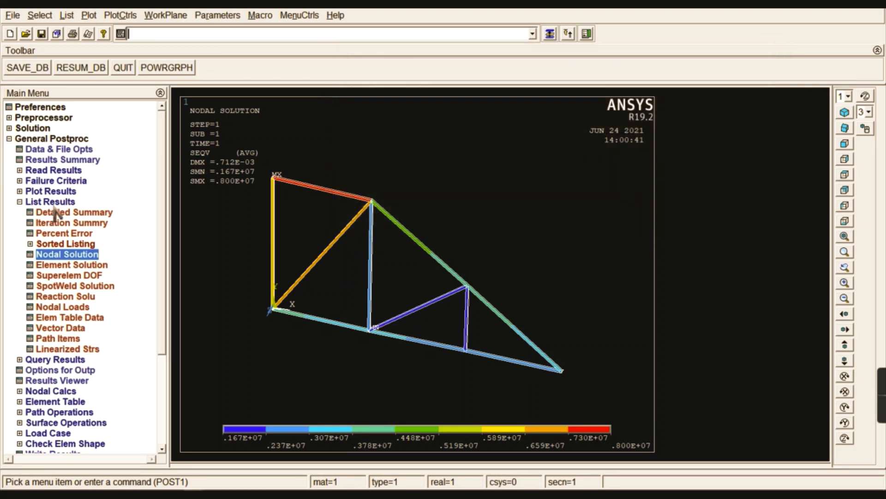
List the nodal solution results for the von Mises stress.
left_click(73, 254)
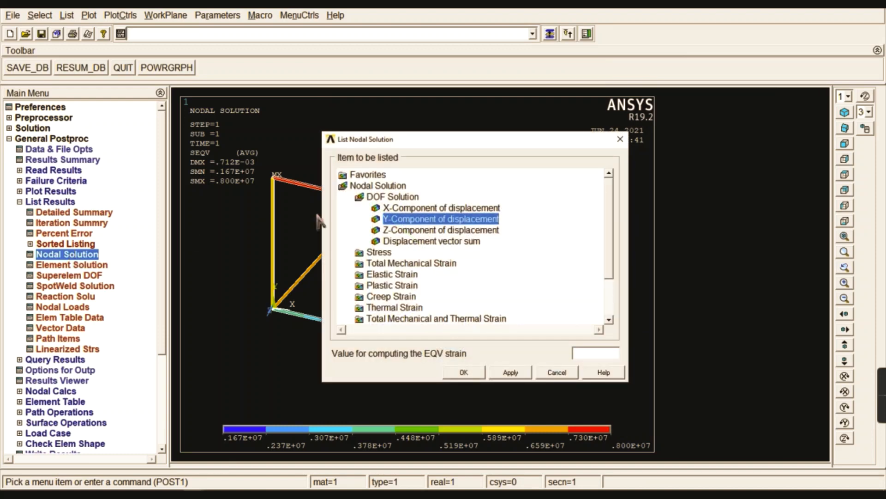
double_click(389, 197)
double_click(379, 208)
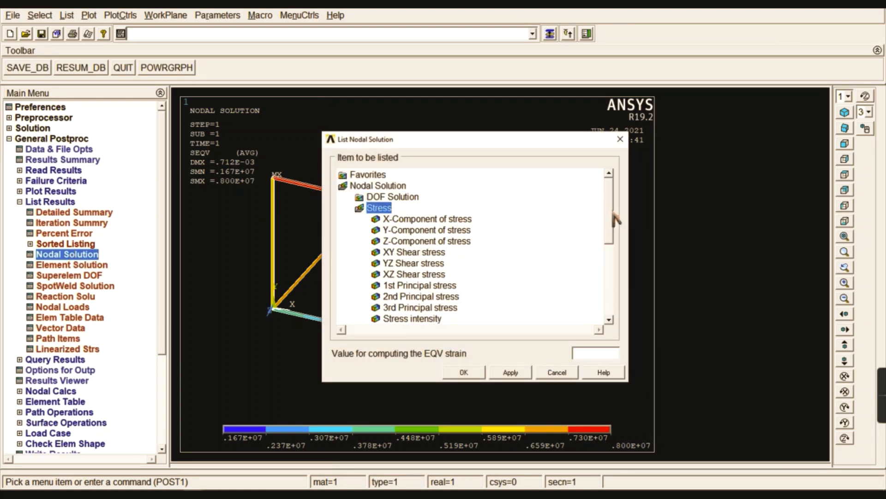
left_click_drag(611, 221, 612, 257)
left_click(411, 241)
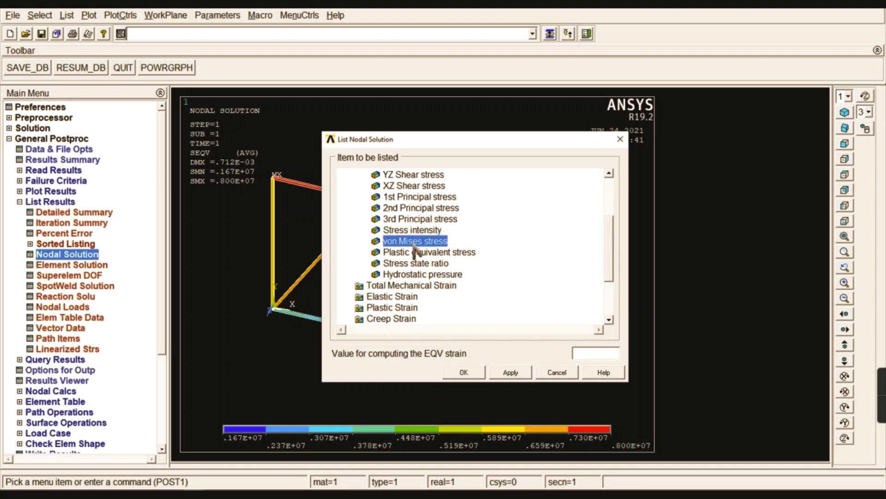
left_click(464, 373)
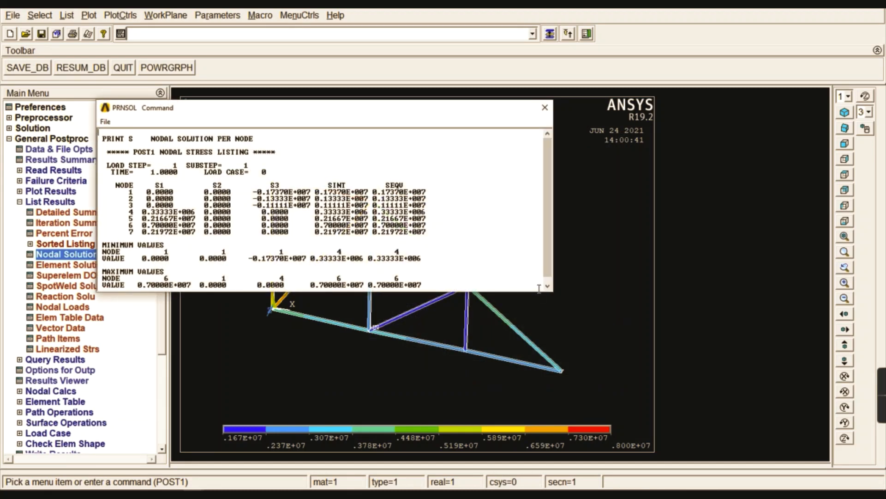
Enlarge the nodal stress listing, examine the S1 to S3 principal stresses at nodes 1 to 3, and close it.
left_click_drag(530, 291, 532, 370)
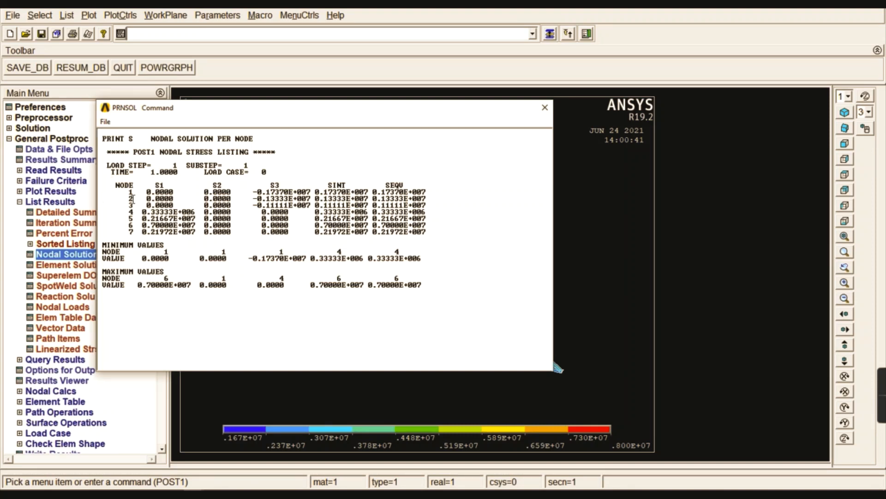
left_click_drag(148, 192, 235, 204)
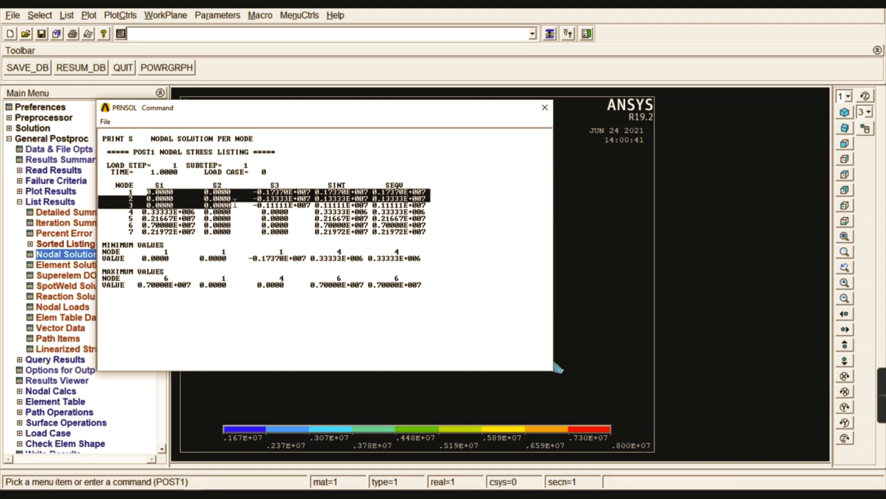
left_click(235, 204)
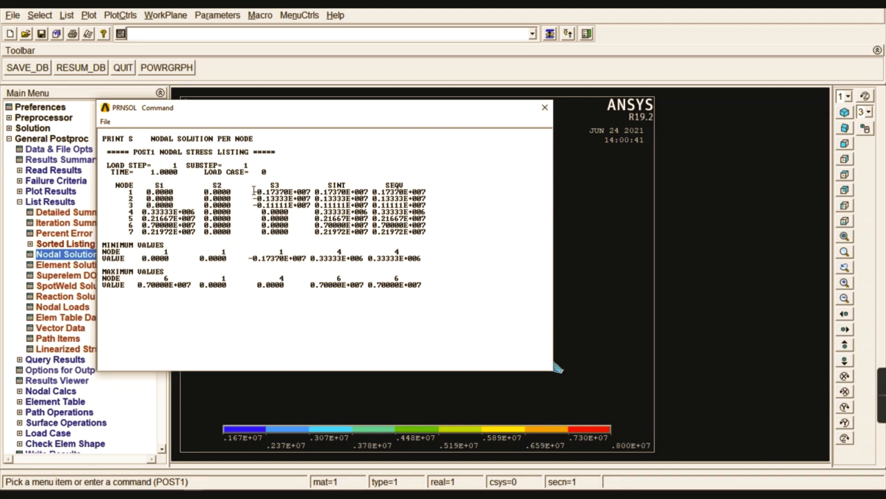
left_click_drag(254, 191, 315, 204)
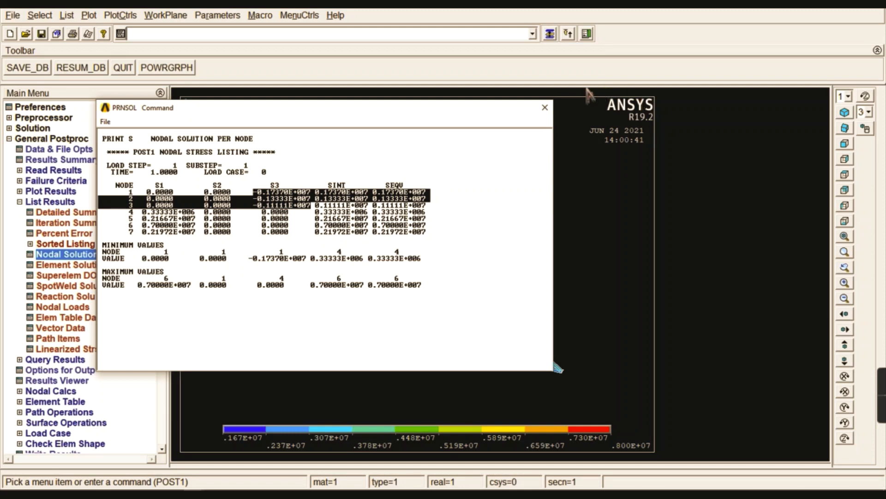
left_click(545, 108)
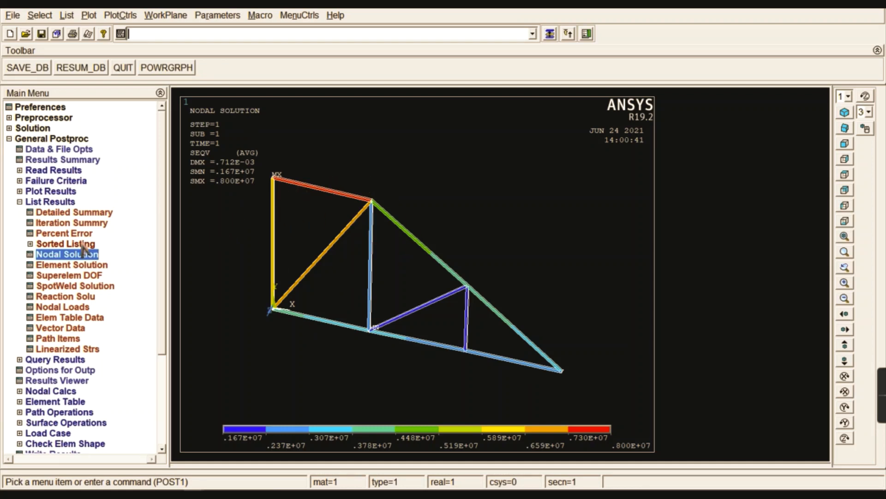
Define an element table item by sequence number using LS, 1 for the line stress at node I.
left_click(64, 203)
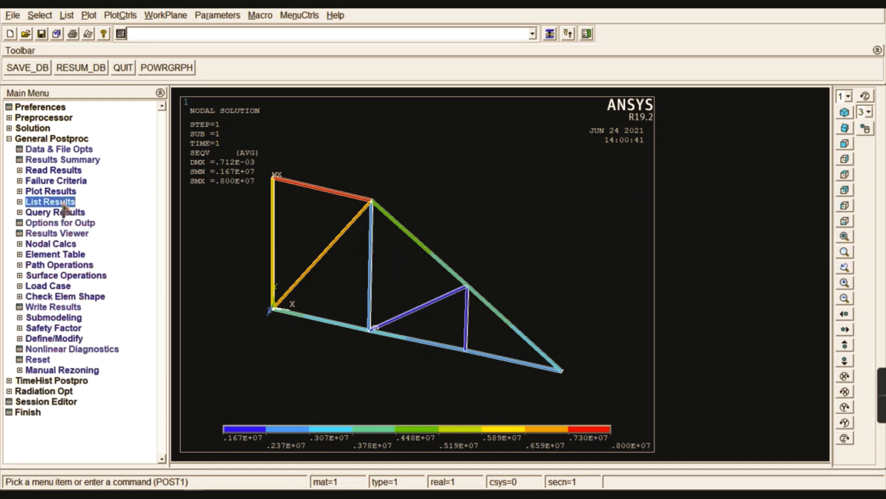
left_click(49, 255)
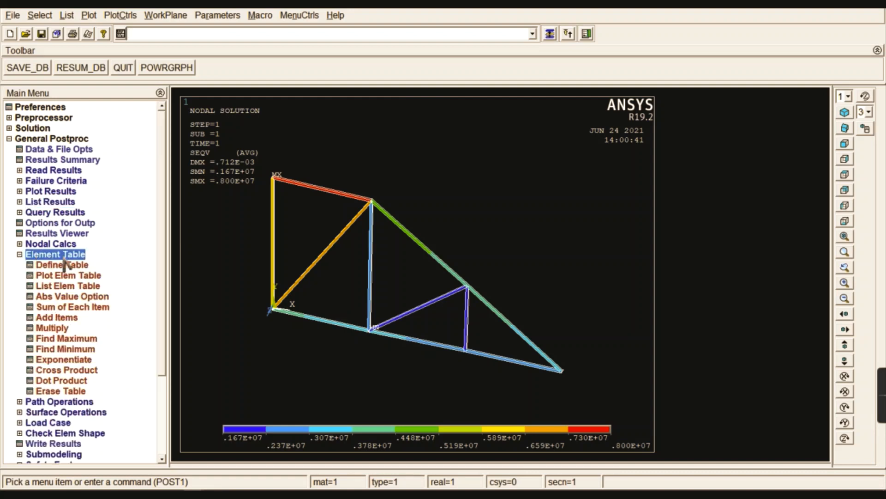
left_click(58, 266)
left_click(114, 288)
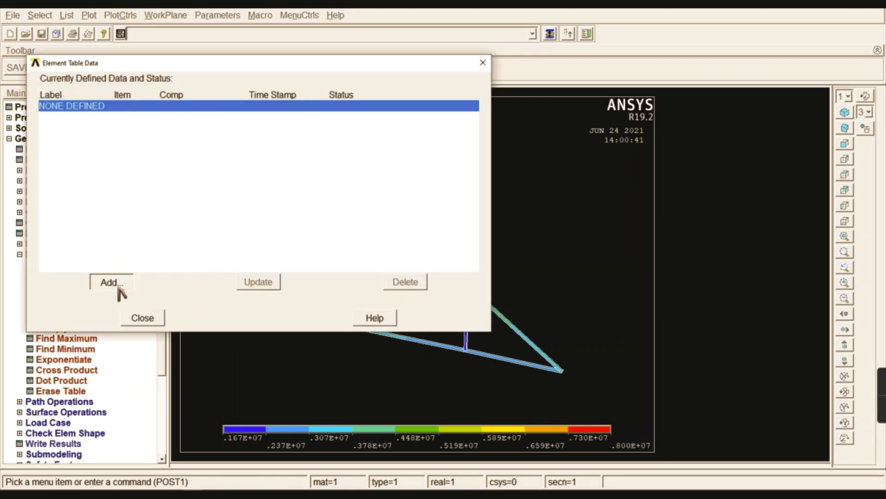
left_click(451, 214)
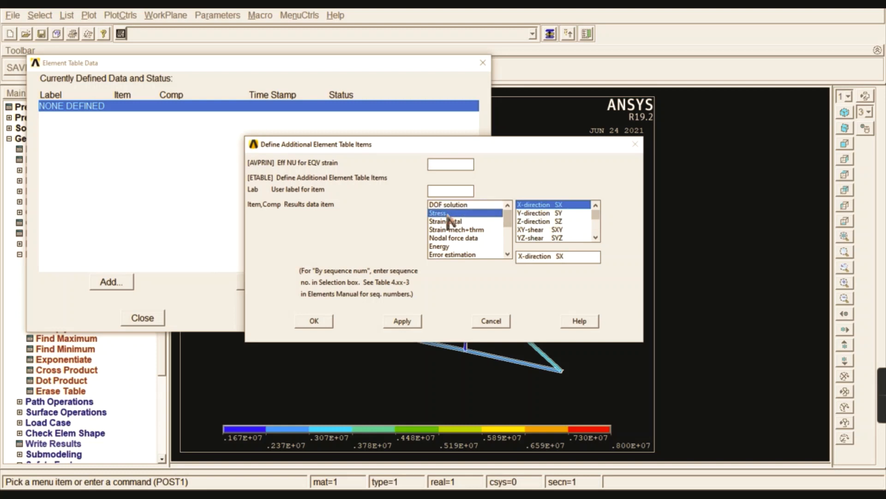
scroll(513, 225, "down", 2)
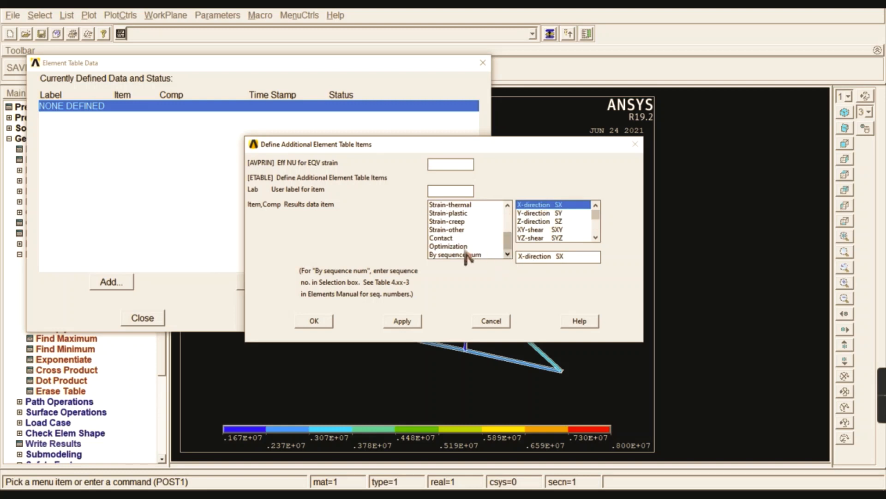
left_click(459, 254)
left_click(527, 222)
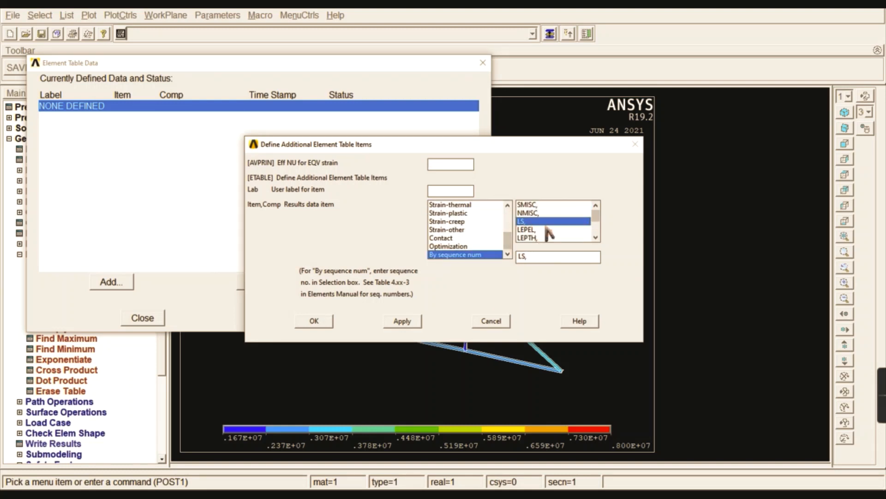
left_click(537, 255)
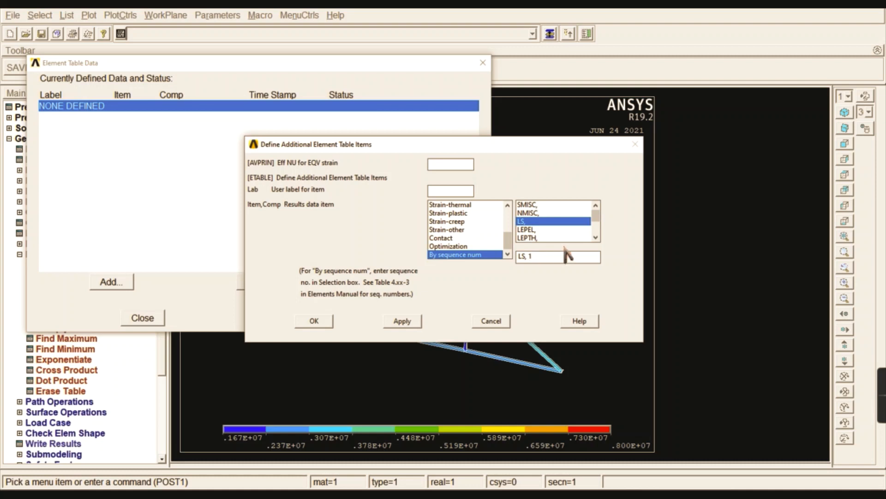
left_click(401, 323)
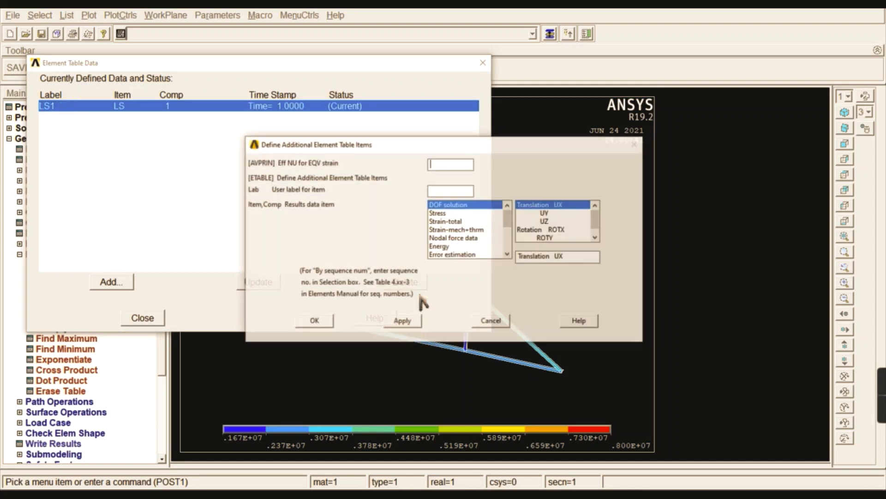
Add a second element table item by sequence number using LS, 2 and close the element table definitions.
scroll(507, 222, "down", 4)
left_click(469, 255)
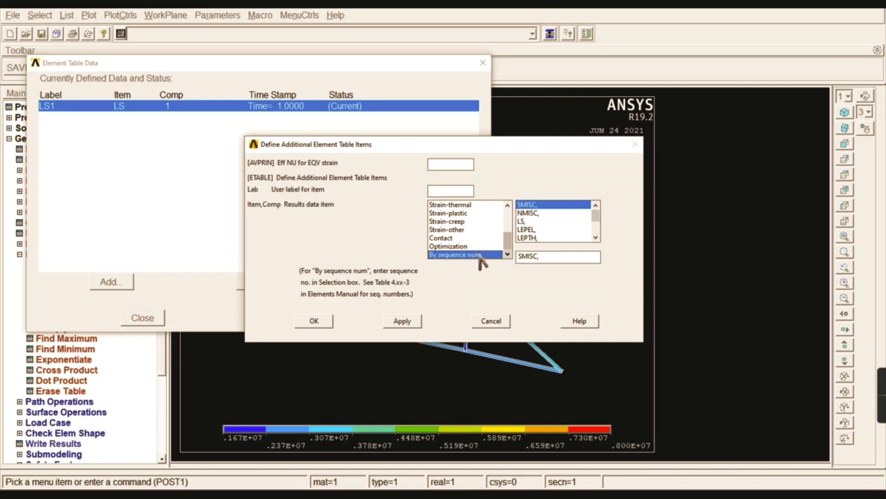
left_click(526, 222)
left_click(542, 259)
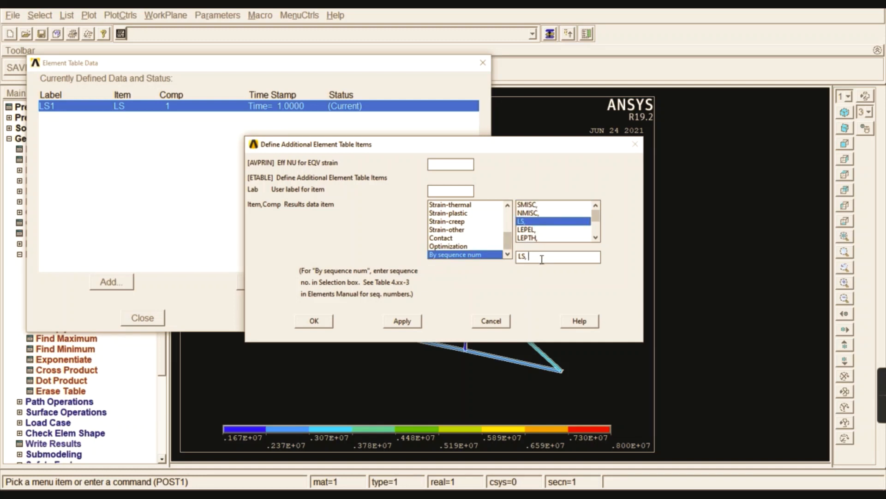
type("2")
left_click(323, 323)
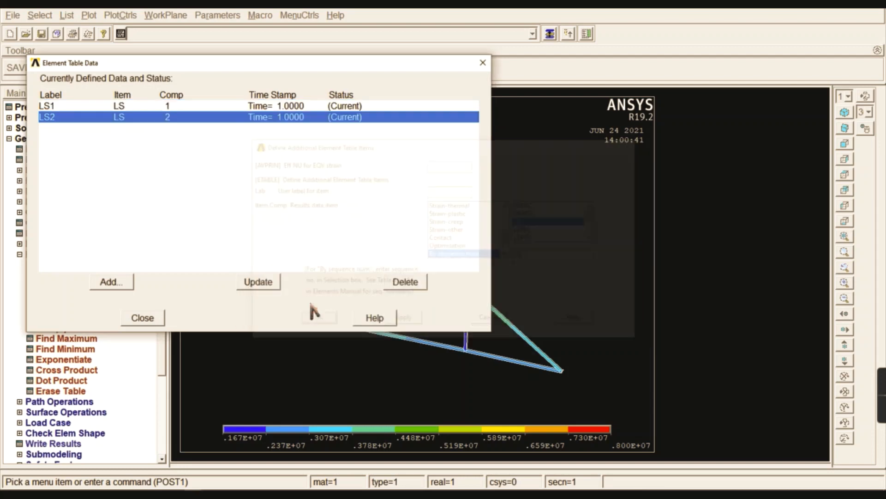
left_click(142, 317)
left_click(62, 255)
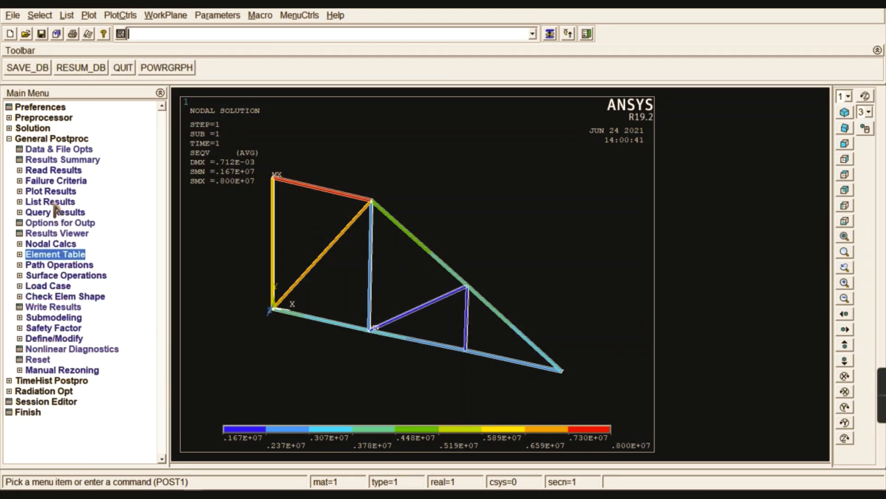
Plot the line-element stress contour with LS1 at node I and LS2 at node J, and show it in front view.
left_click(54, 191)
left_click(61, 212)
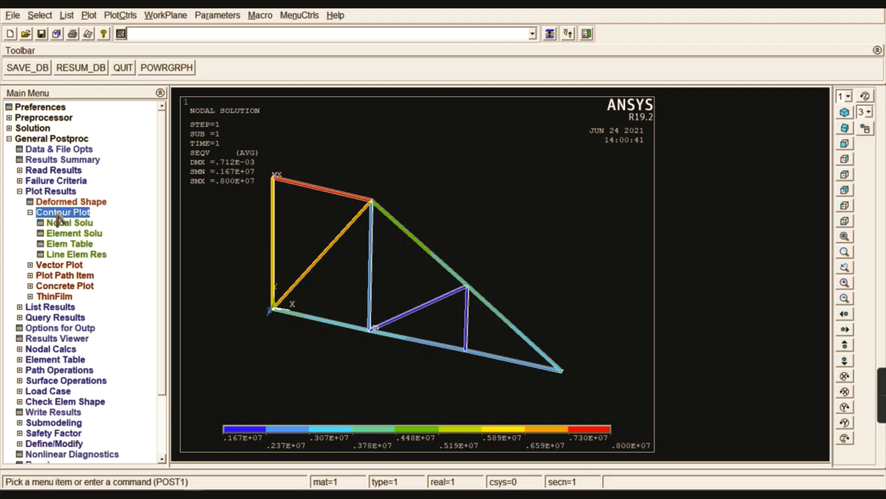
left_click(85, 255)
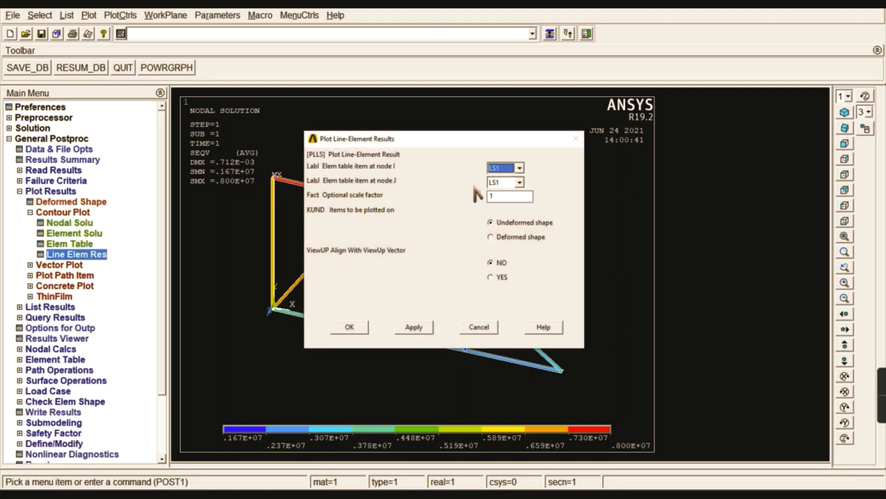
left_click(520, 182)
left_click(503, 201)
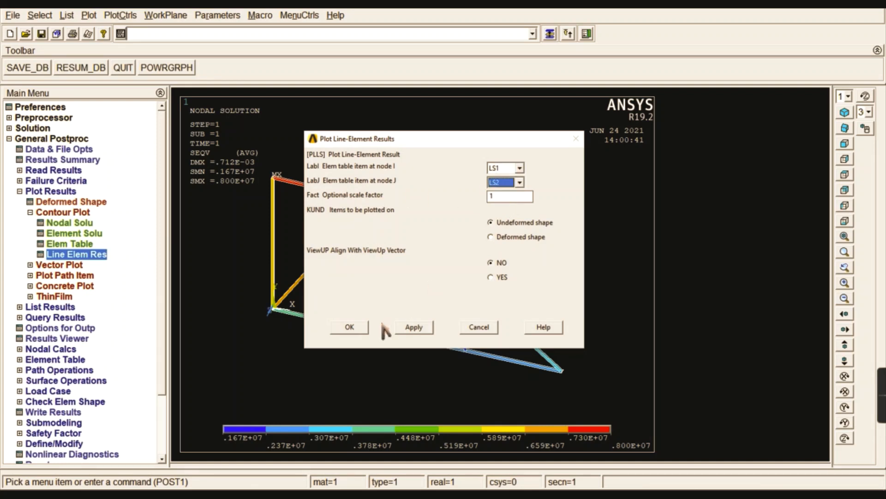
left_click(363, 331)
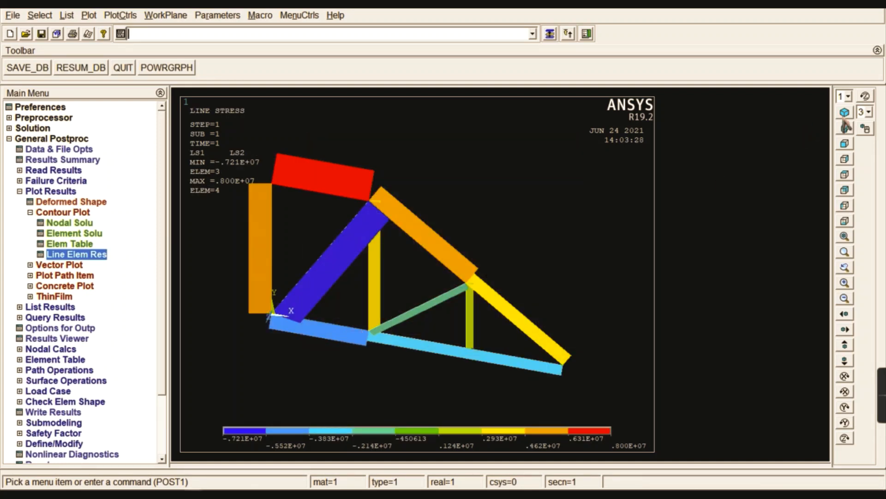
left_click(845, 143)
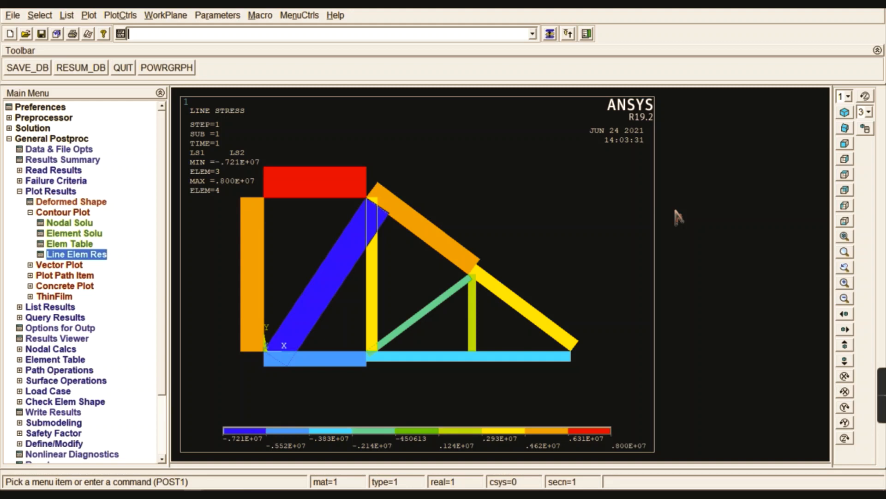
mouse_move(877, 402)
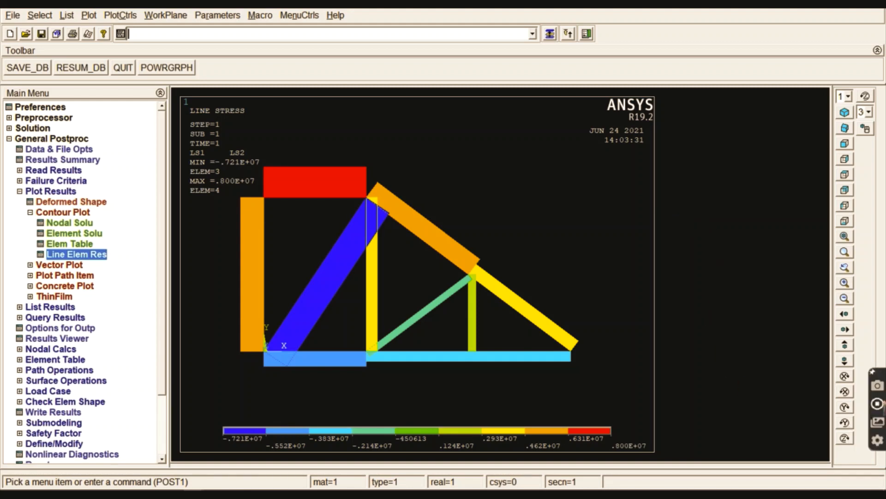